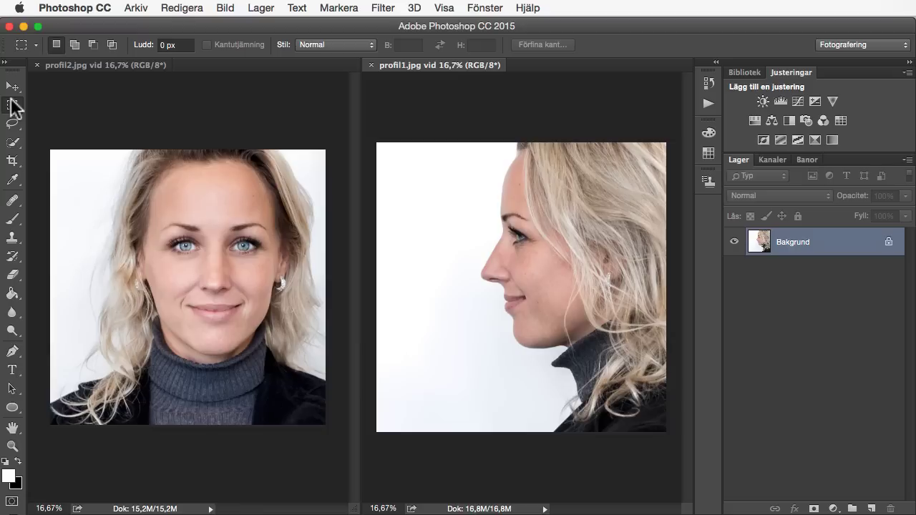
- Copy the whole profil1 photo into profil2.jpg as a new layer, then close profil1.jpg
right_click(13, 104)
left_click(45, 107)
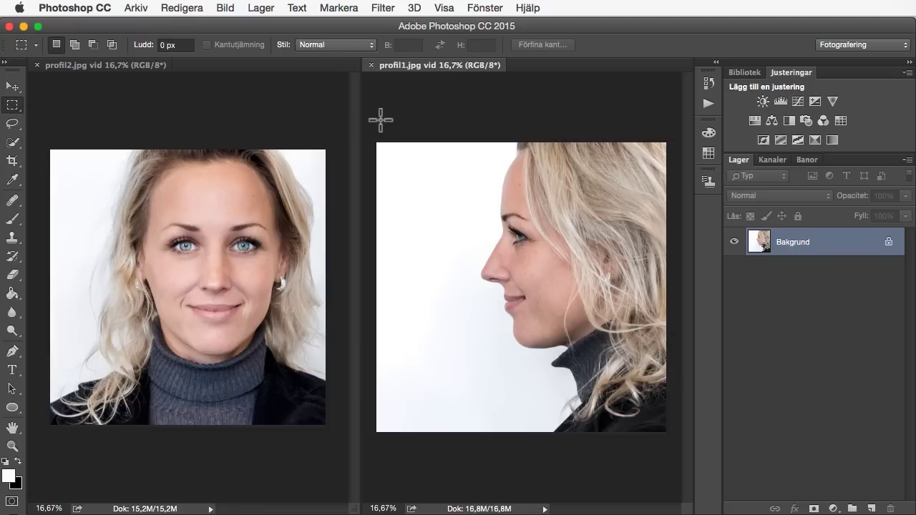
left_click_drag(370, 129, 705, 492)
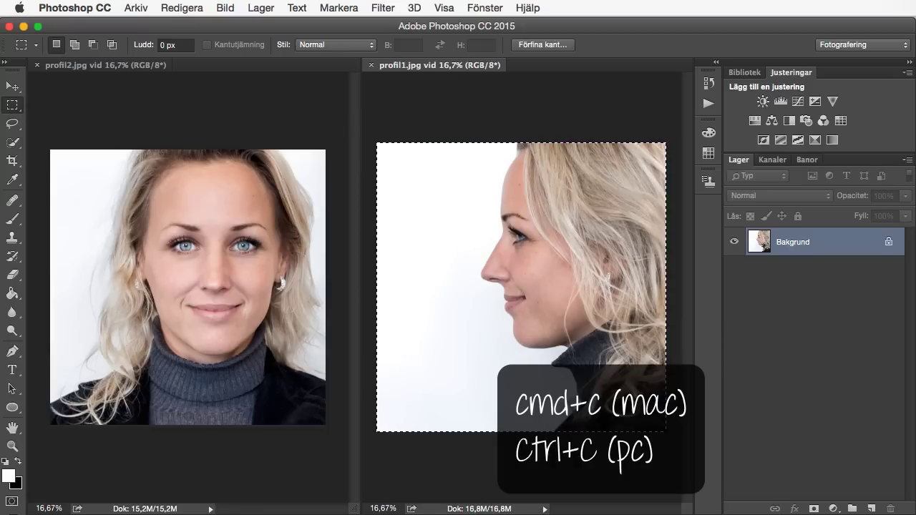
left_click(55, 63)
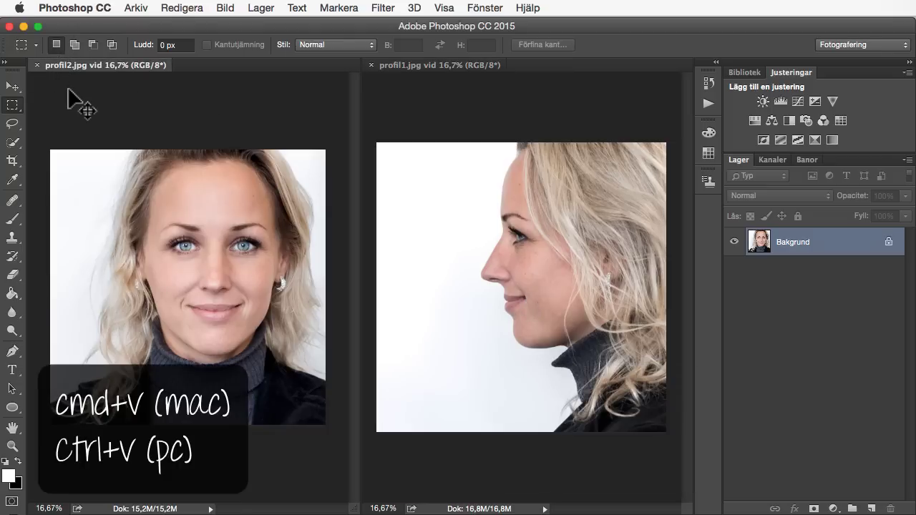
key("ctrl+v")
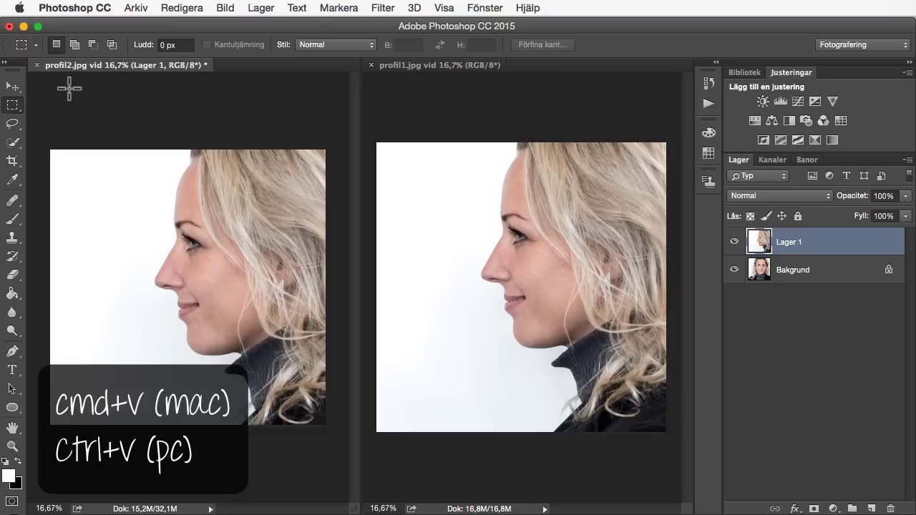
left_click(371, 65)
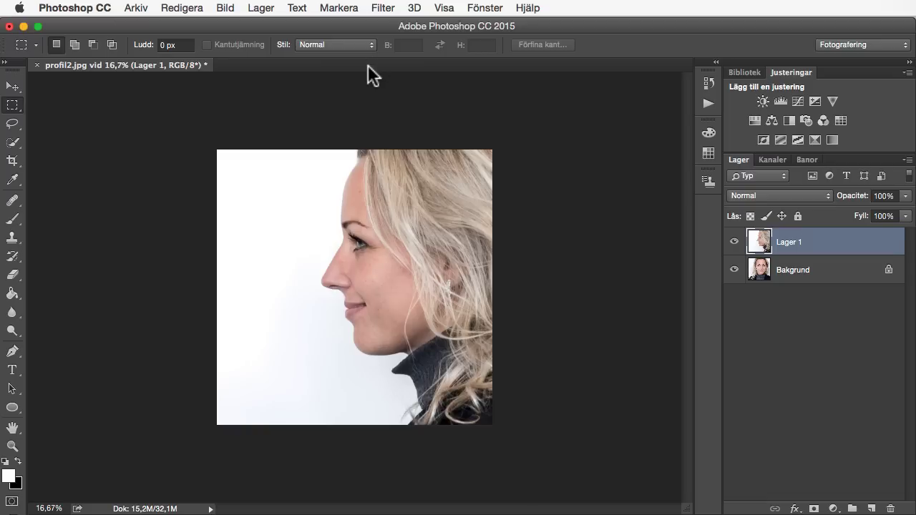
- Zoom to 25% and Quick Select the woman's profile head and hair on Lager 1
left_click(12, 446)
left_click(398, 256)
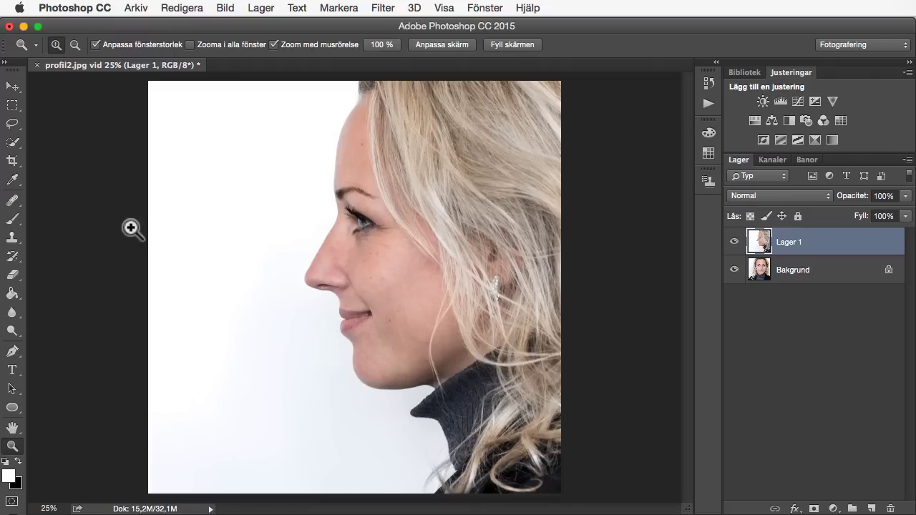
right_click(14, 145)
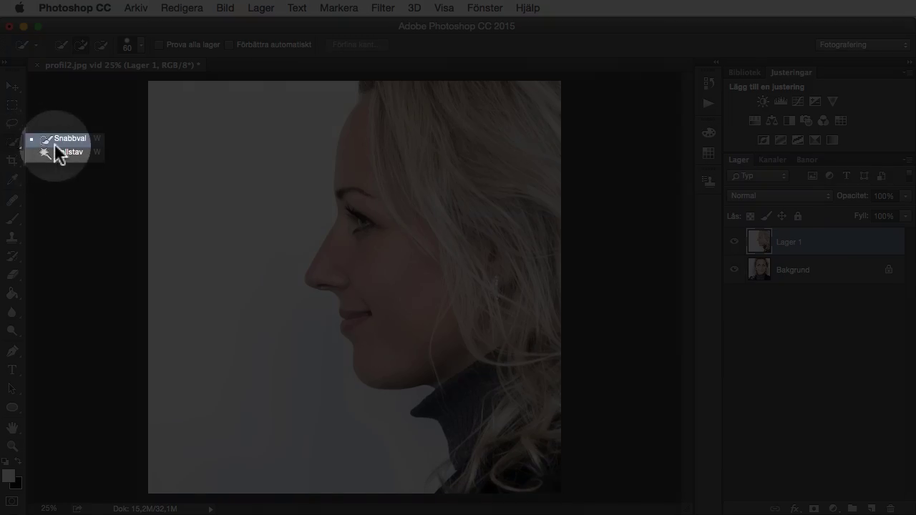
left_click(56, 142)
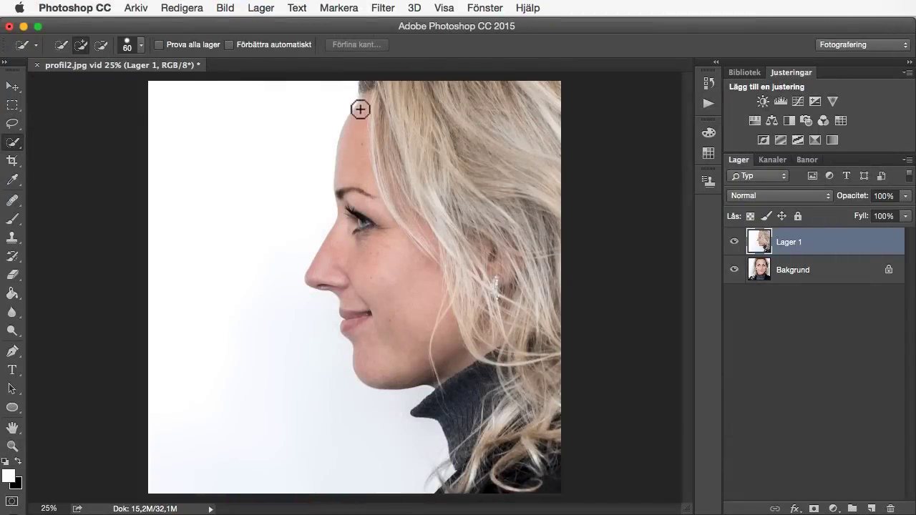
mouse_move(380, 80)
left_mouse_down()
mouse_move(509, 450)
mouse_move(547, 58)
mouse_move(537, 47)
left_mouse_up()
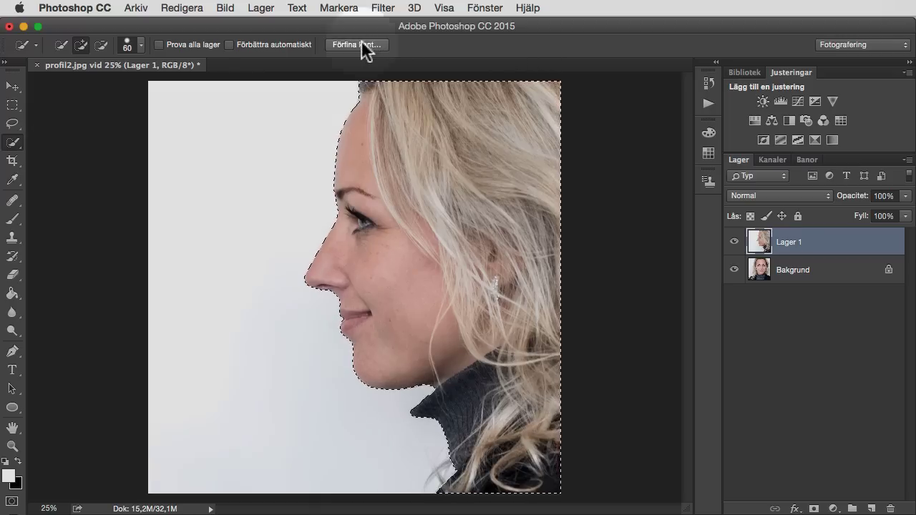
- Refine the hair and shoulder edges with a ~3.1 px Smart Radius, outputting to a layer mask
left_click(362, 43)
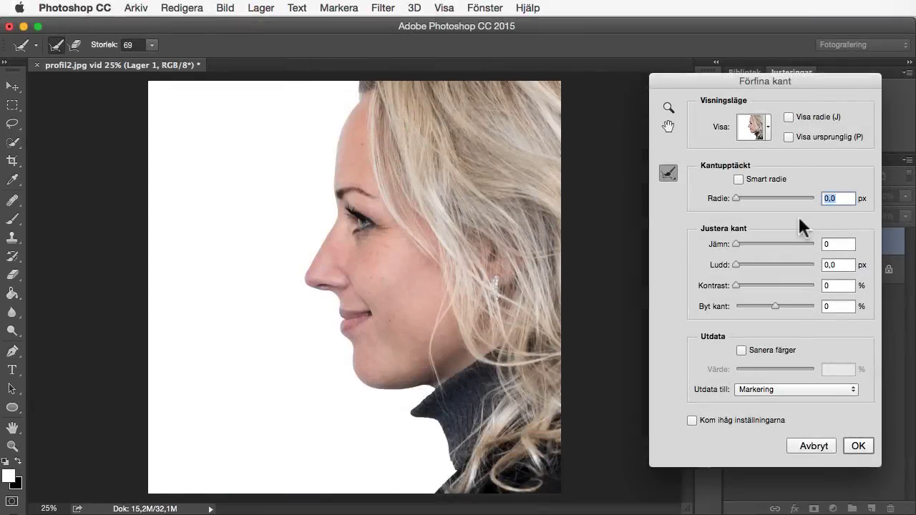
left_click_drag(744, 197, 747, 195)
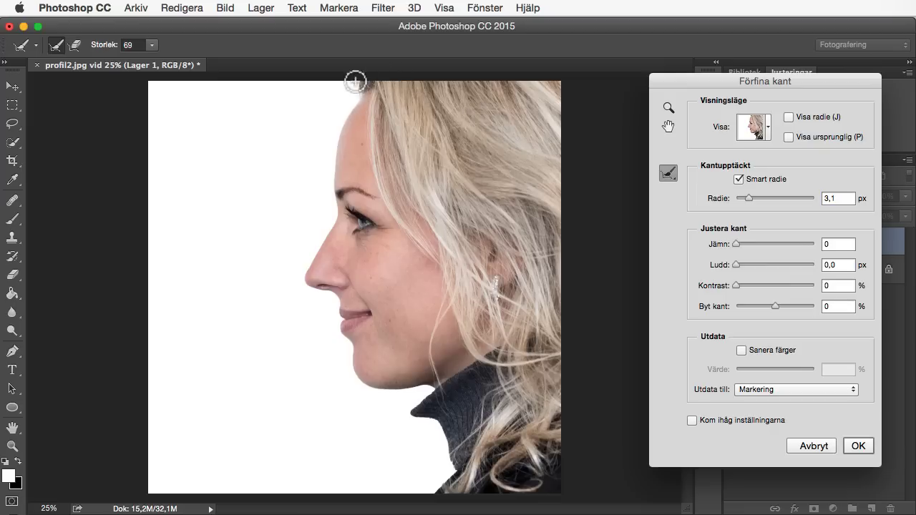
left_click_drag(357, 104, 354, 95)
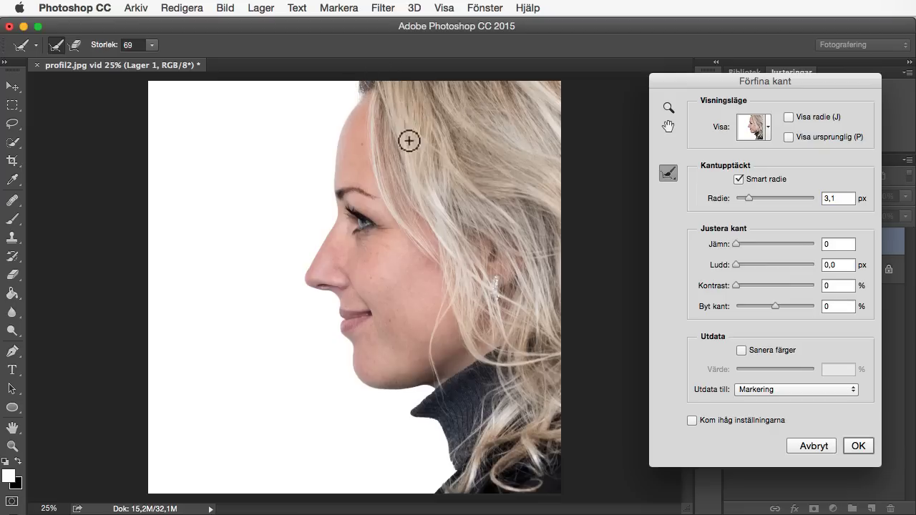
mouse_move(453, 405)
left_mouse_down()
mouse_move(438, 472)
mouse_move(487, 444)
left_mouse_up()
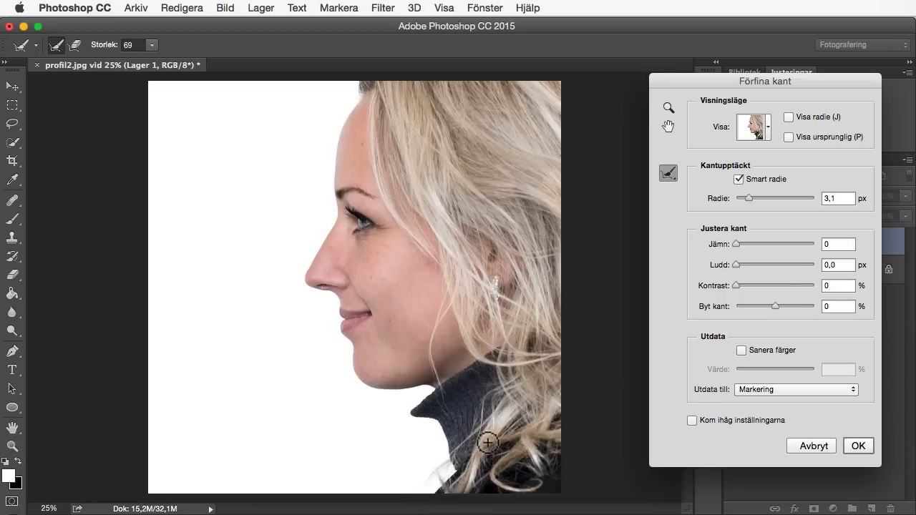
mouse_move(488, 443)
left_mouse_down()
mouse_move(433, 489)
mouse_move(478, 459)
mouse_move(447, 486)
left_mouse_up()
left_click(775, 386)
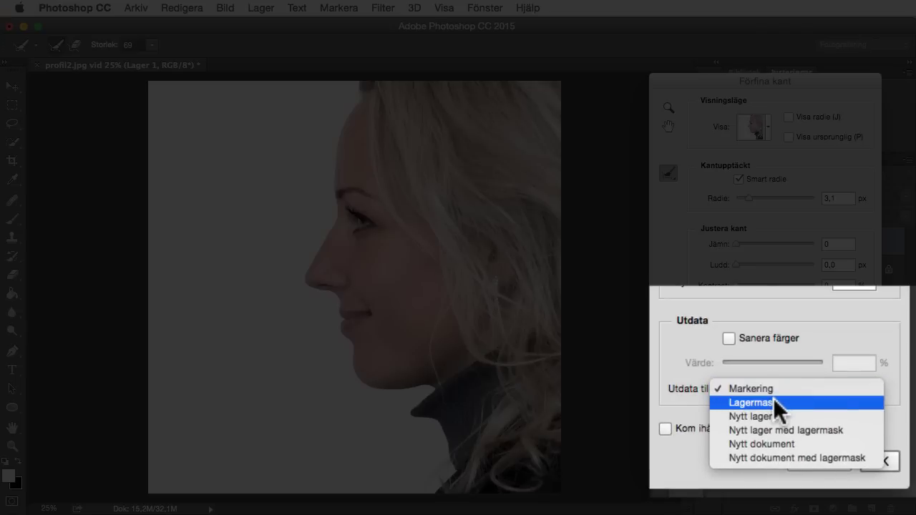
left_click(773, 402)
left_click(888, 464)
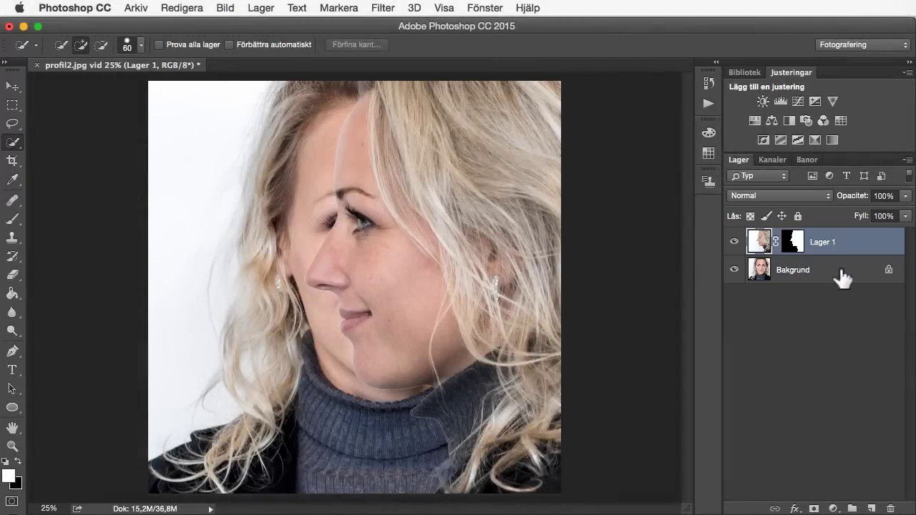
- Hide Lager 1 and Quick Select Bakgrund's frontal face, right-side hair and turtleneck, then open Refine Edge
left_click(842, 276)
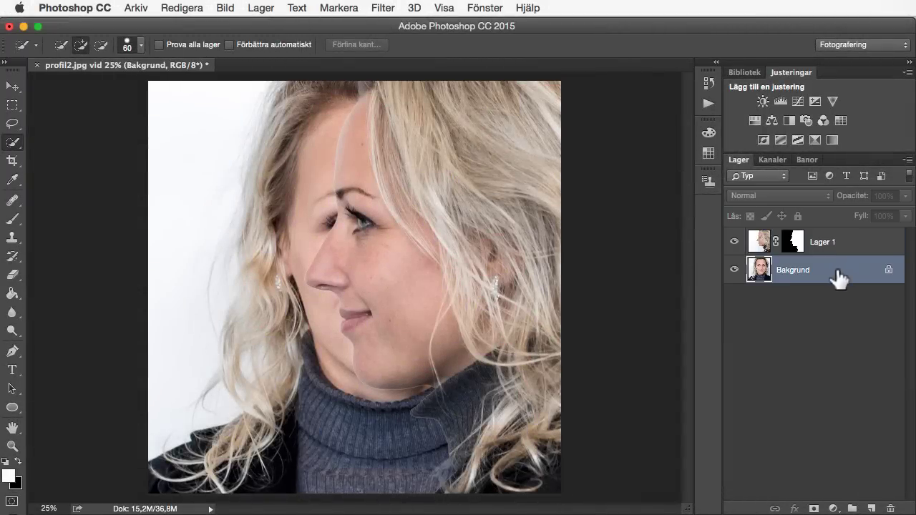
left_click(734, 242)
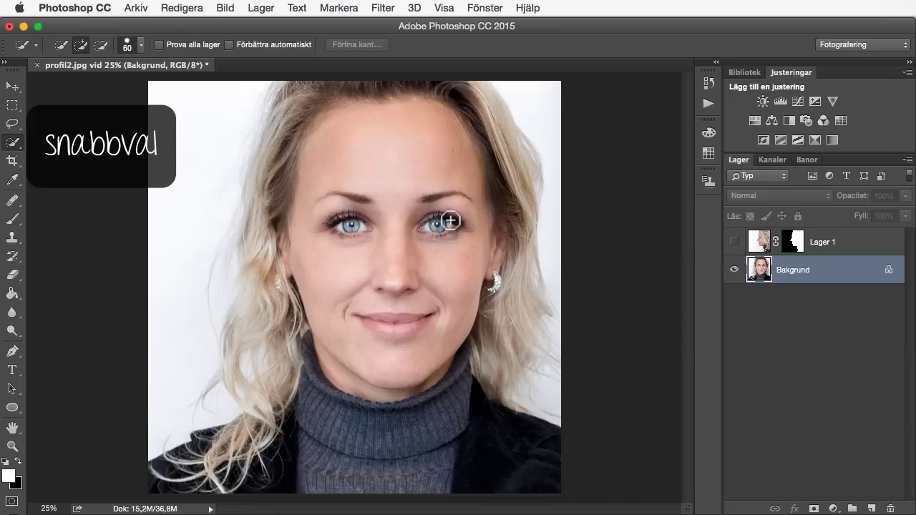
mouse_move(449, 220)
left_mouse_down()
mouse_move(364, 108)
mouse_move(487, 255)
mouse_move(480, 419)
mouse_move(482, 412)
left_mouse_up()
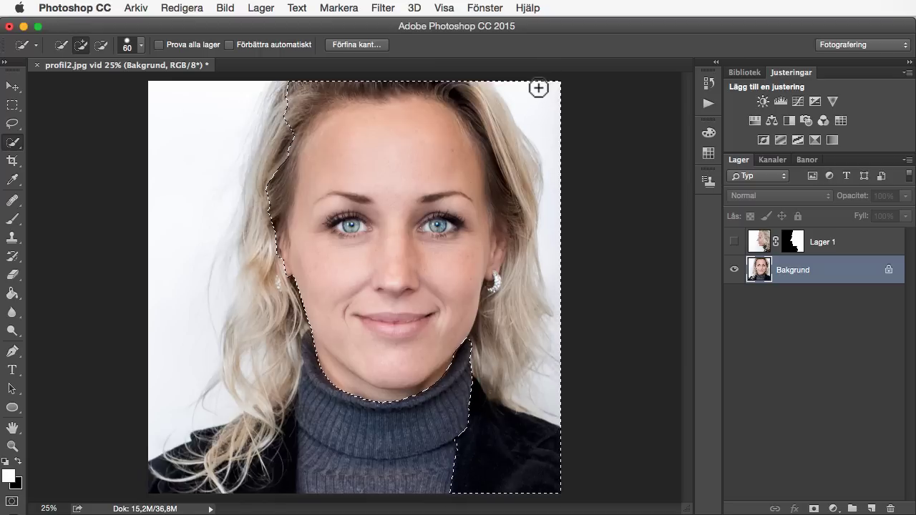
key("alt")
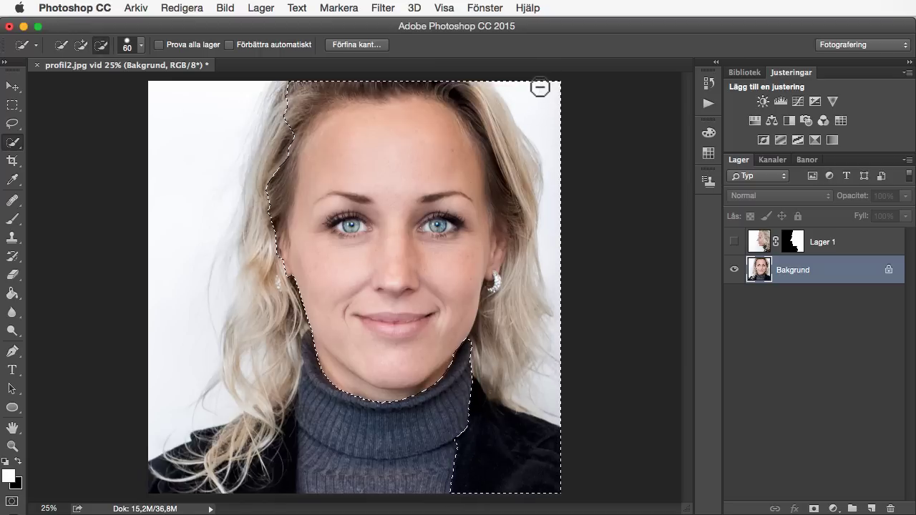
mouse_move(540, 86)
left_mouse_down()
mouse_move(557, 207)
mouse_move(544, 221)
left_mouse_up()
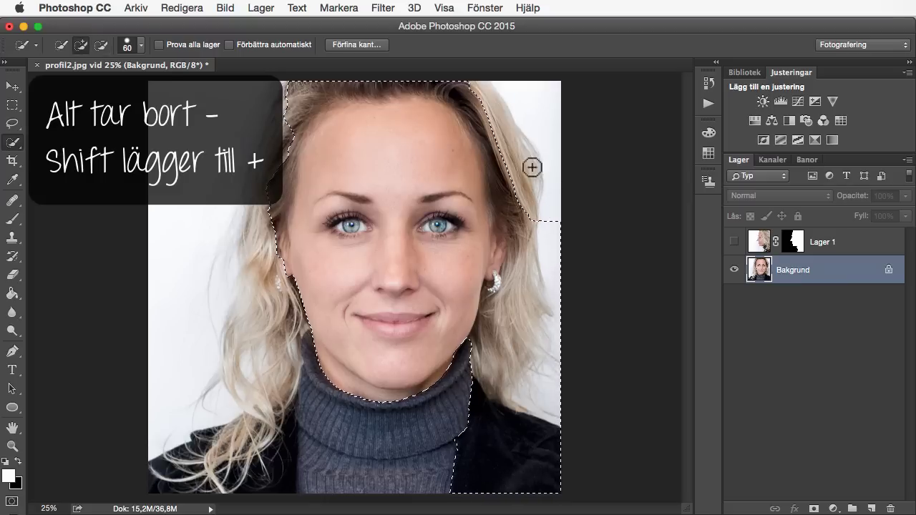
mouse_move(504, 163)
left_mouse_down()
mouse_move(497, 126)
mouse_move(556, 221)
mouse_move(554, 260)
mouse_move(549, 249)
left_mouse_up()
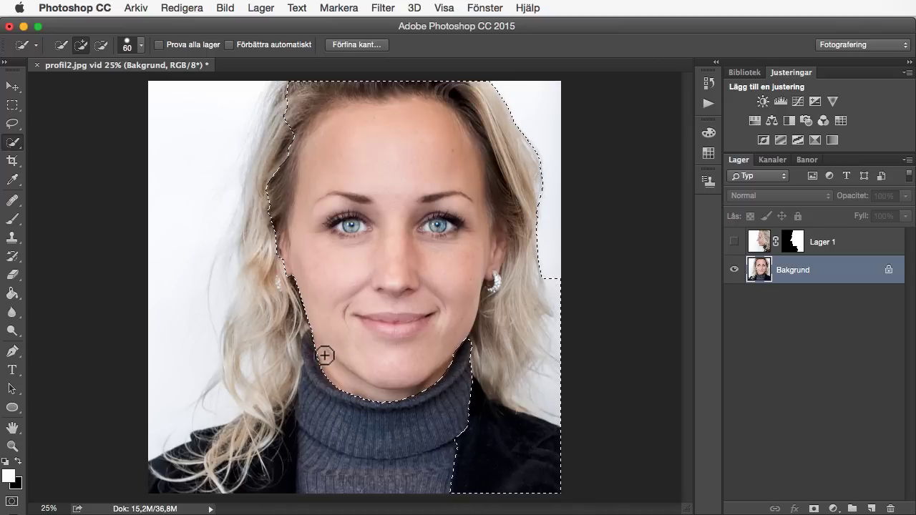
mouse_move(318, 372)
left_mouse_down()
mouse_move(337, 434)
mouse_move(273, 435)
mouse_move(177, 479)
mouse_move(252, 461)
mouse_move(295, 368)
mouse_move(290, 299)
mouse_move(278, 388)
left_mouse_up()
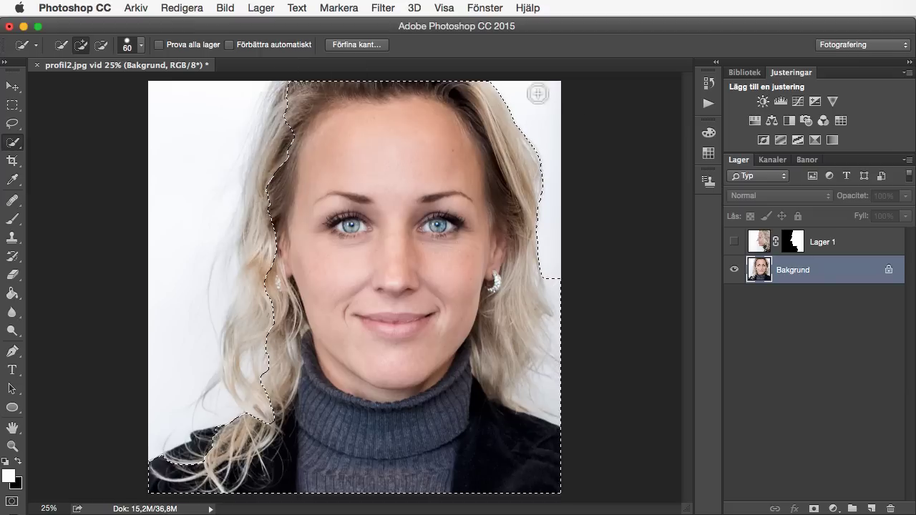
left_click(364, 44)
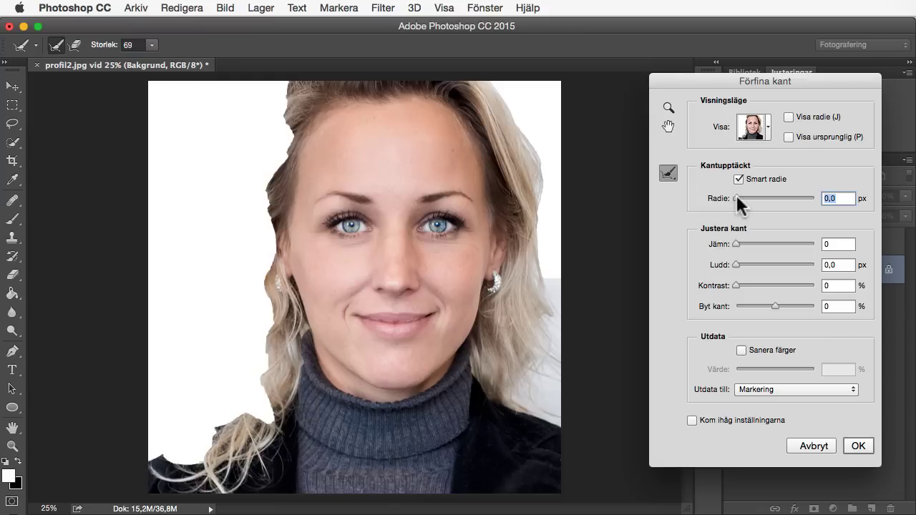
- Raise the edge radius, brush the right hair edges, and output the cut-out to a new layer
left_click_drag(737, 198, 748, 198)
left_click(489, 105)
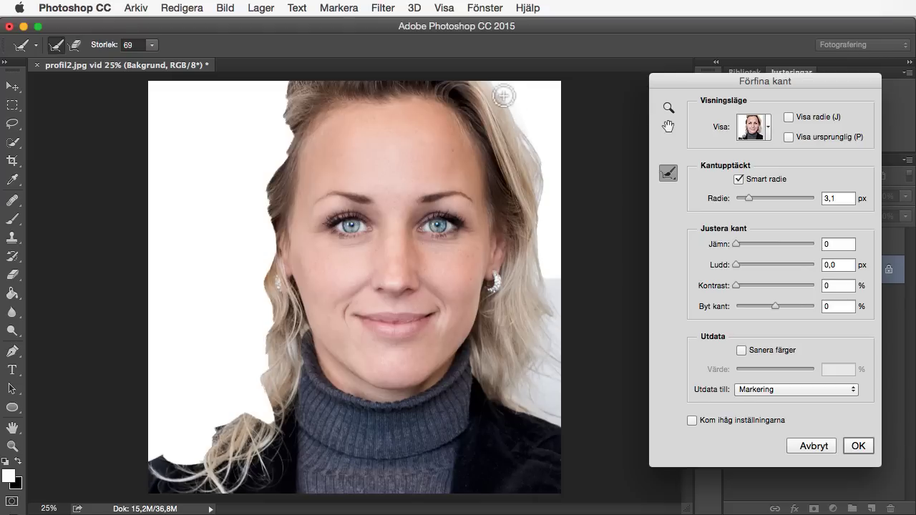
left_click_drag(544, 132, 548, 267)
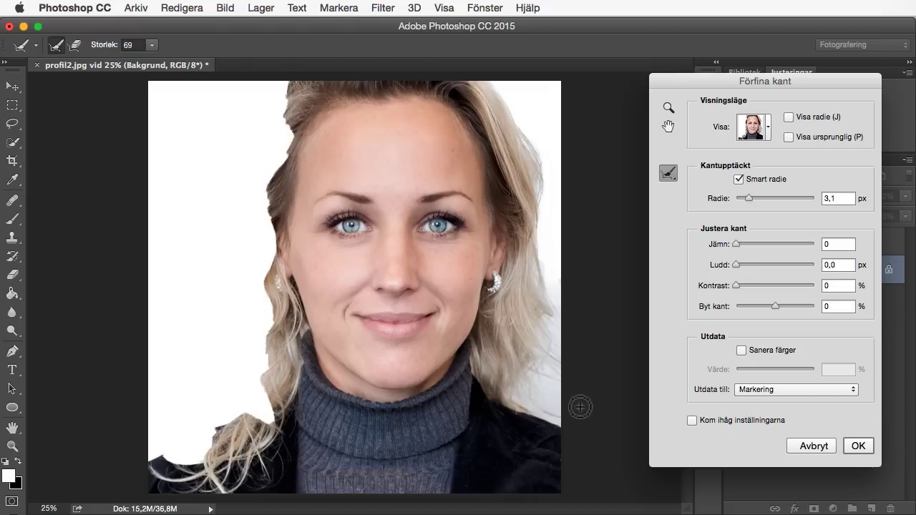
left_click_drag(579, 399, 542, 346)
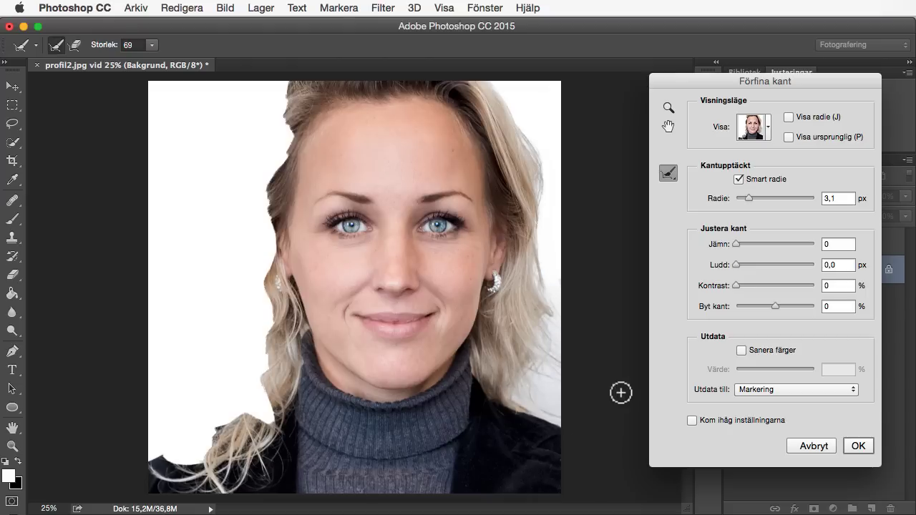
left_click(792, 385)
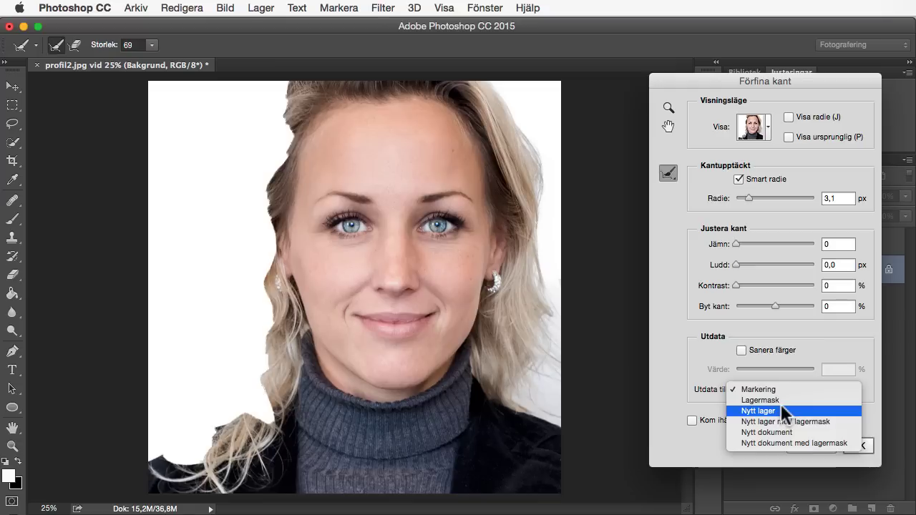
left_click(781, 403)
left_click(866, 442)
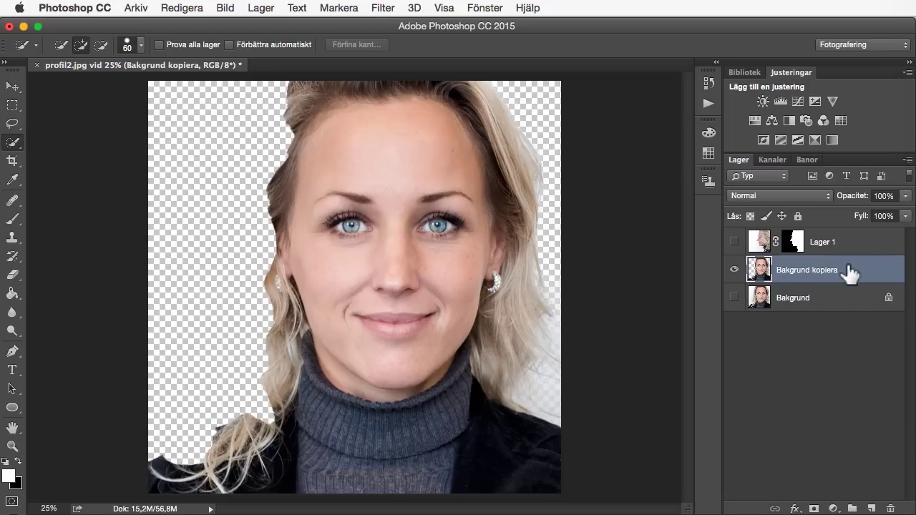
- Make the Bakgrund layer visible and fill it with white using Shift+F5
left_click(814, 299)
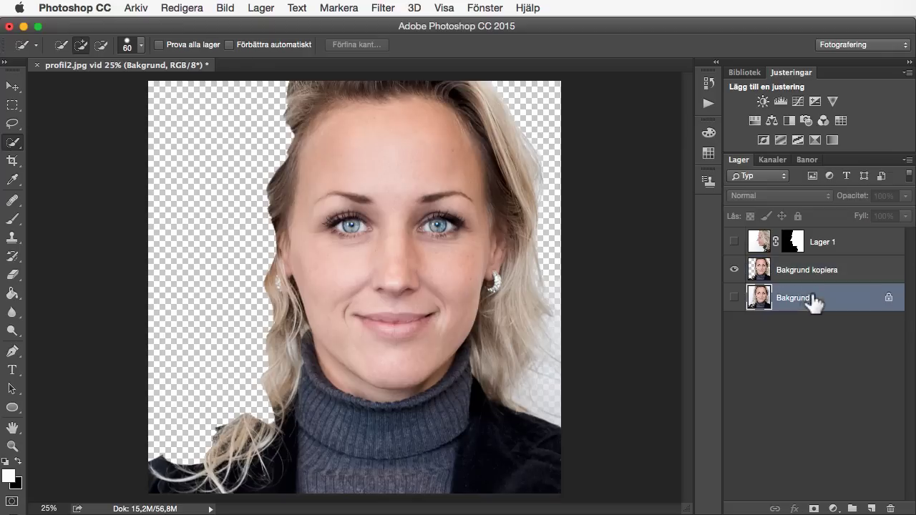
left_click(735, 298)
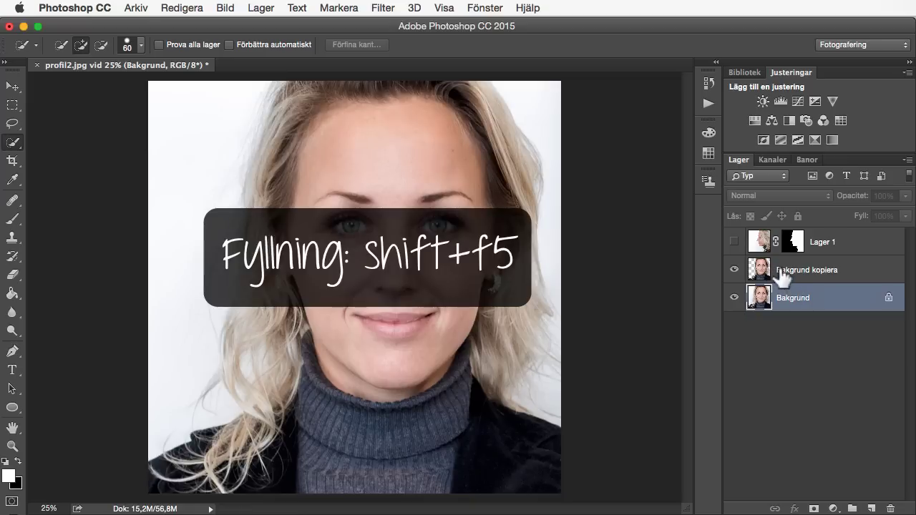
key("shift+F5")
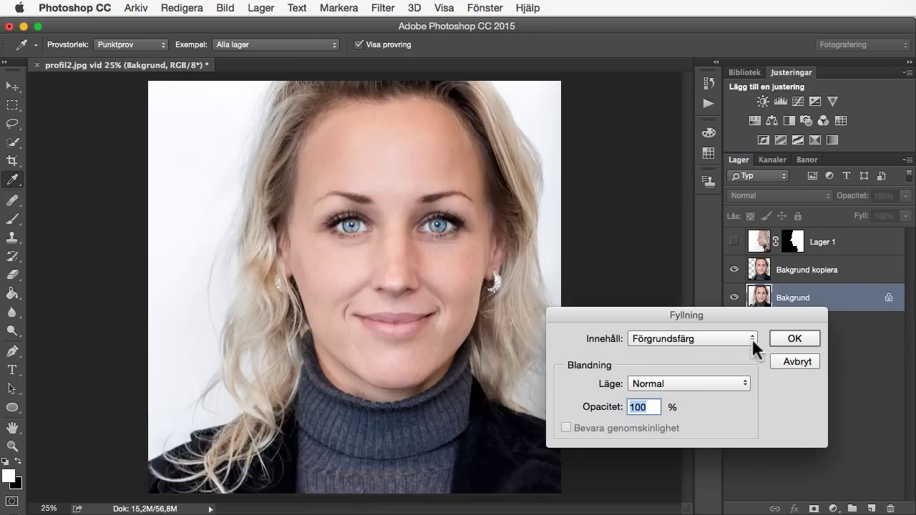
left_click(795, 339)
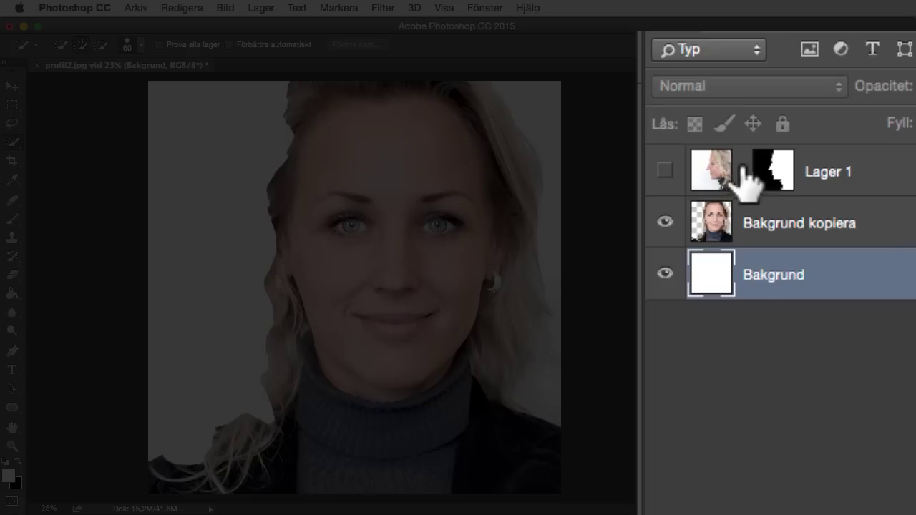
- Move Lager 1's profile silhouette mask onto the Bakgrund kopiera layer
left_click(776, 159)
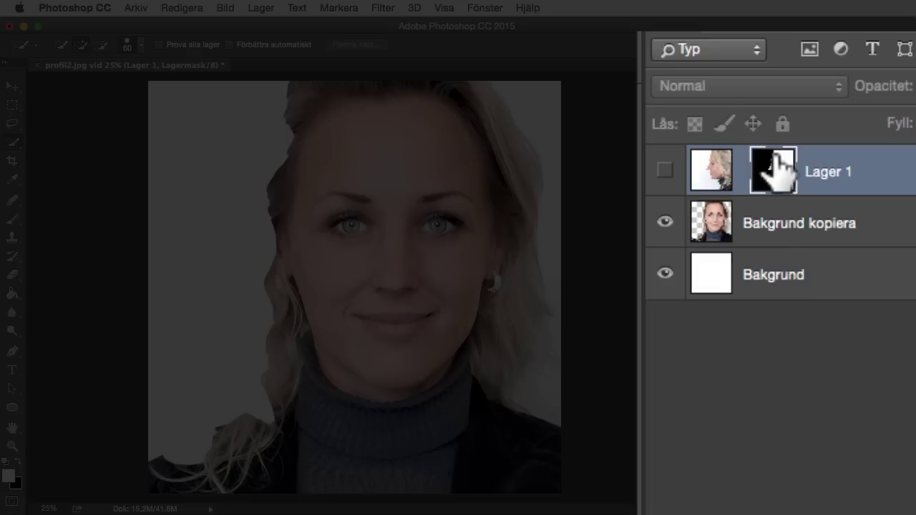
left_click_drag(781, 171, 768, 231)
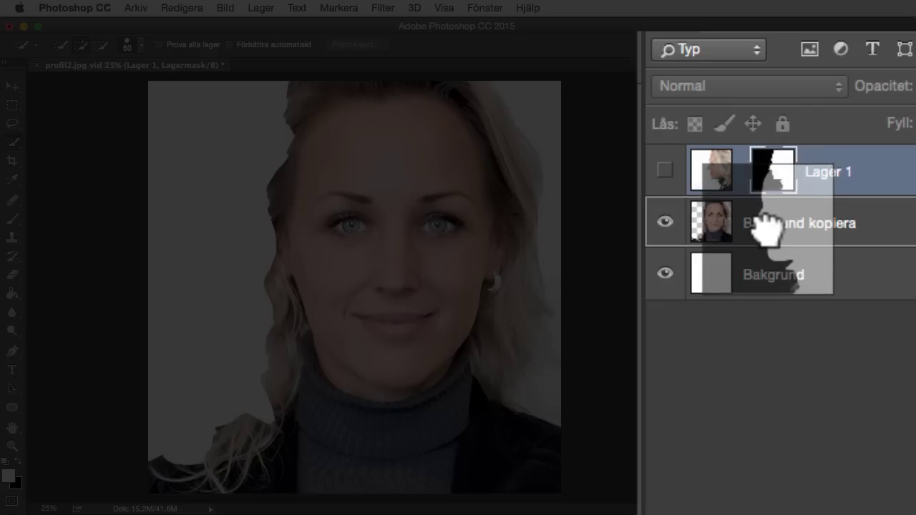
left_click_drag(767, 231, 775, 246)
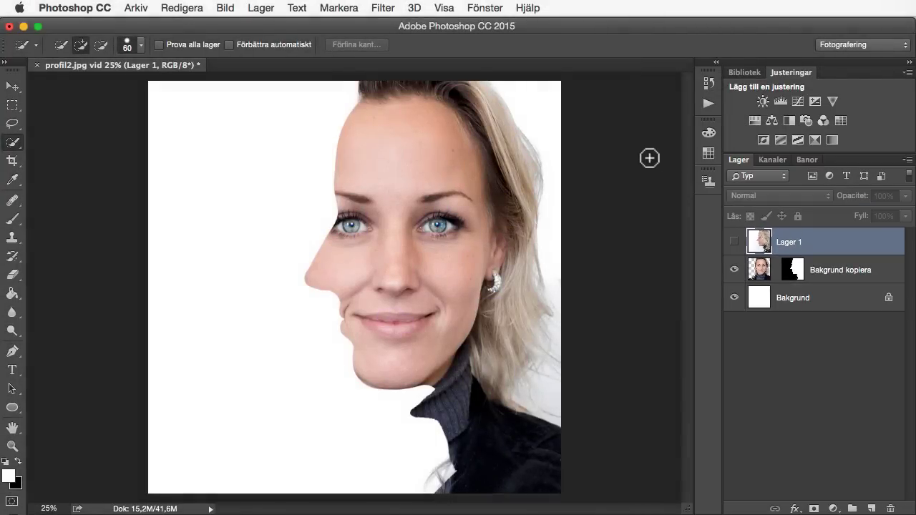
- Shift the frontal face on Bakgrund kopiera so its nostril meets the profile's nose tip
left_click(757, 272)
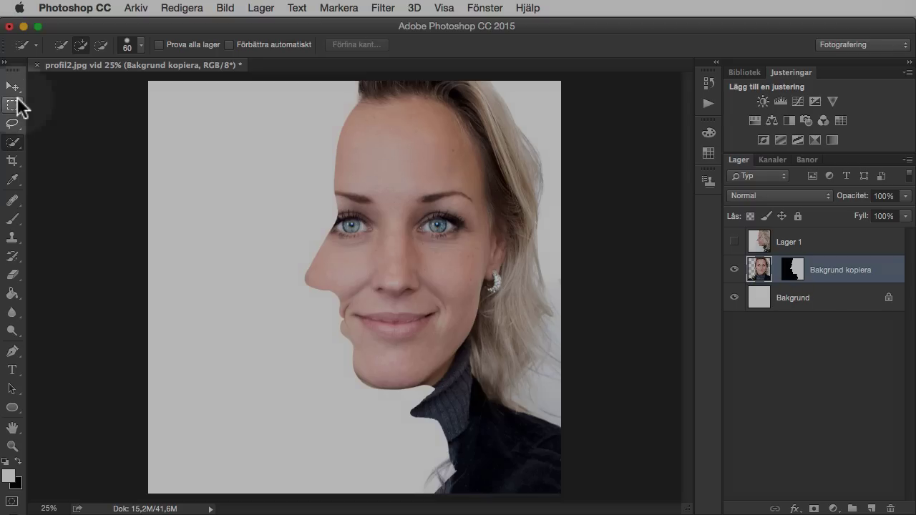
left_click(15, 88)
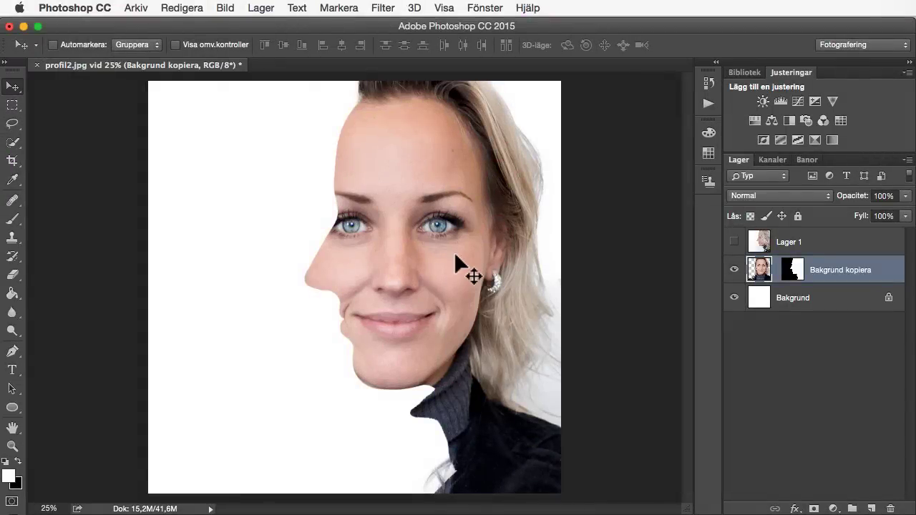
mouse_move(455, 256)
left_mouse_down()
mouse_move(411, 255)
mouse_move(388, 242)
left_mouse_up()
key("Down")
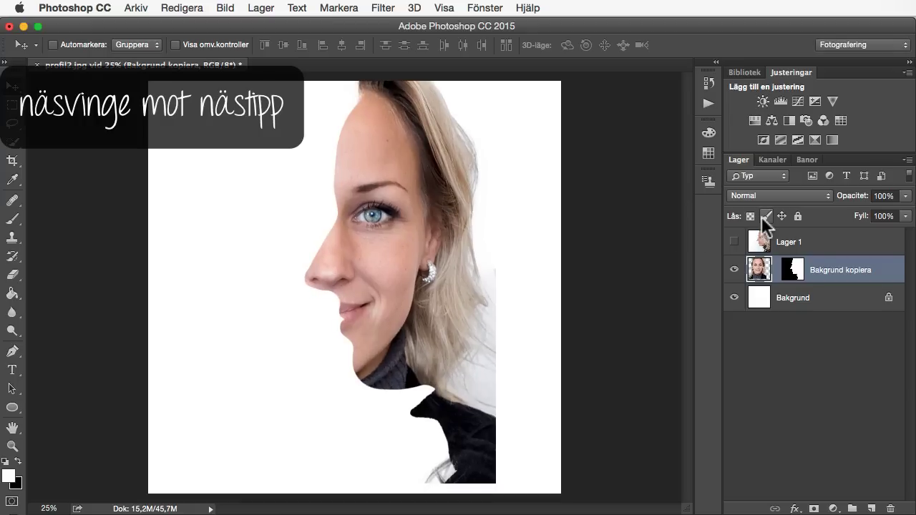
key("Down")
key("Down")
key("Down")
key("Down")
key("Left")
key("Left")
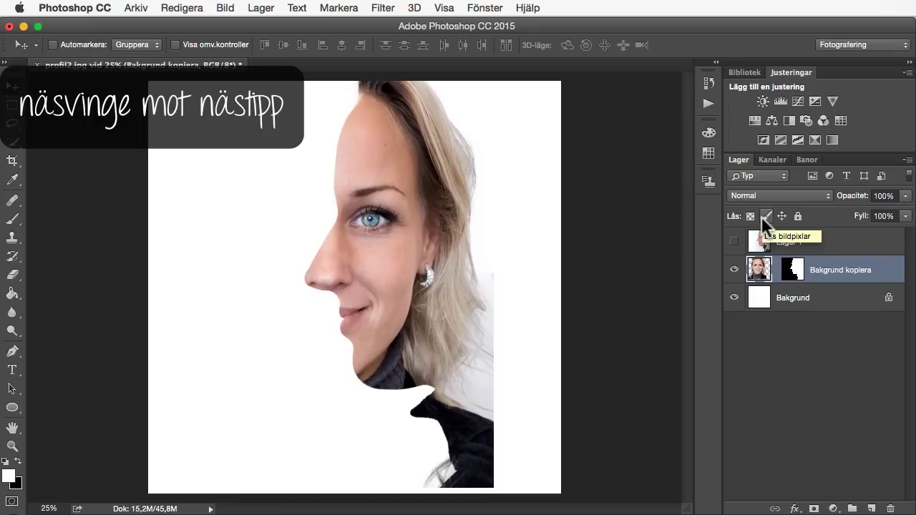
key("Left")
key("Left")
key("Right")
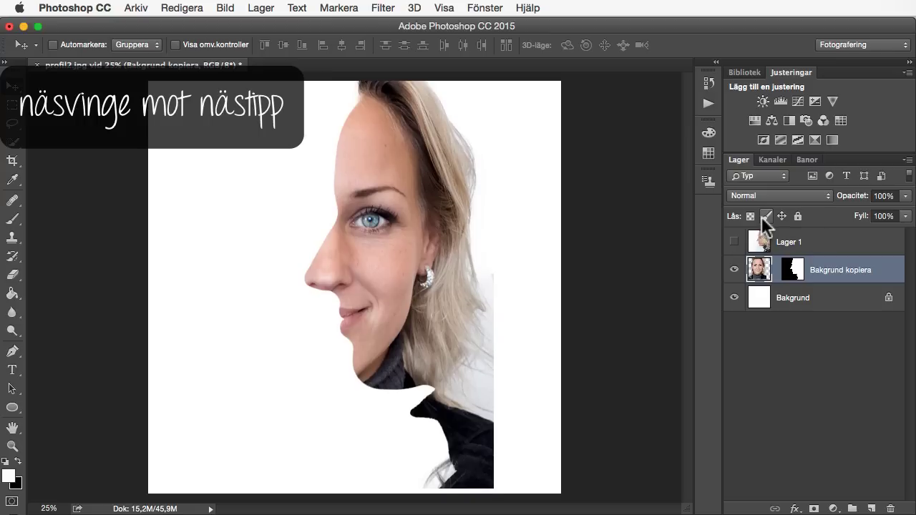
key("Up")
key("Up")
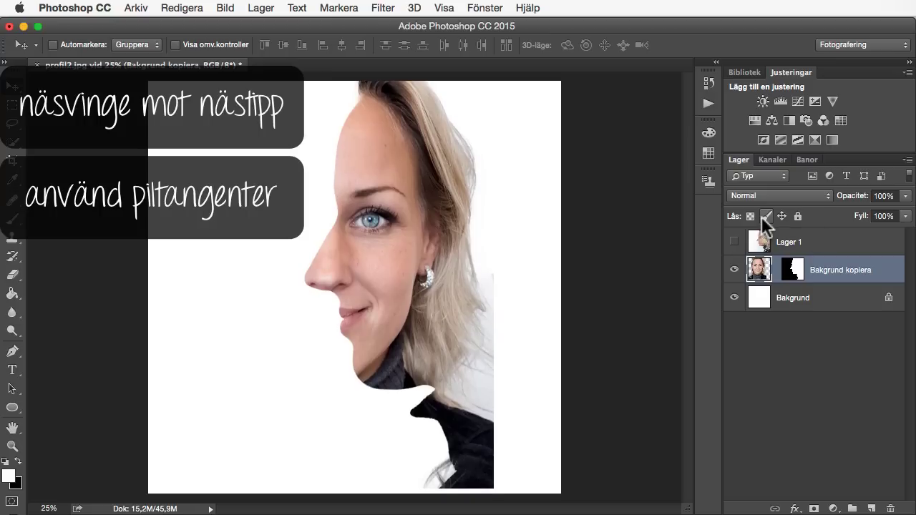
key("Up")
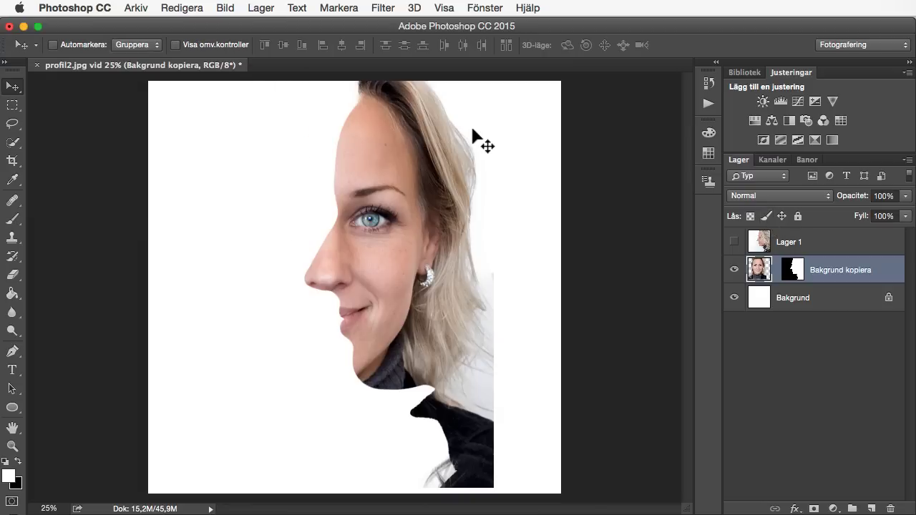
key("super+t")
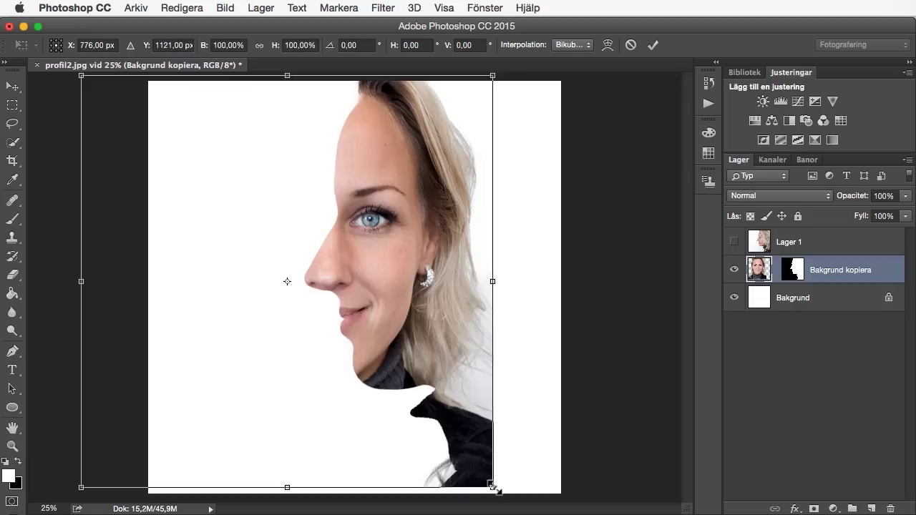
- Scale the frontal face to about 101.43%, nudge it into place, and commit the transform
left_click_drag(493, 489, 499, 493)
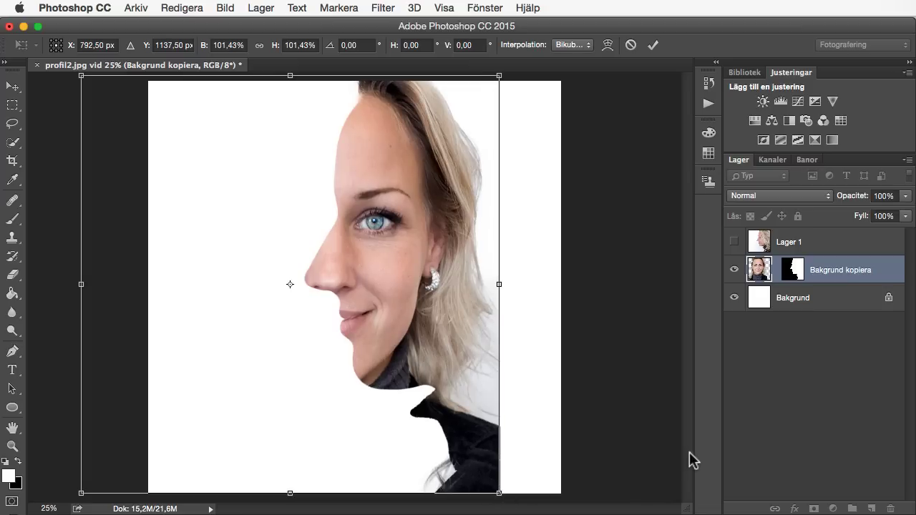
key("Up")
key("Up")
key("Up")
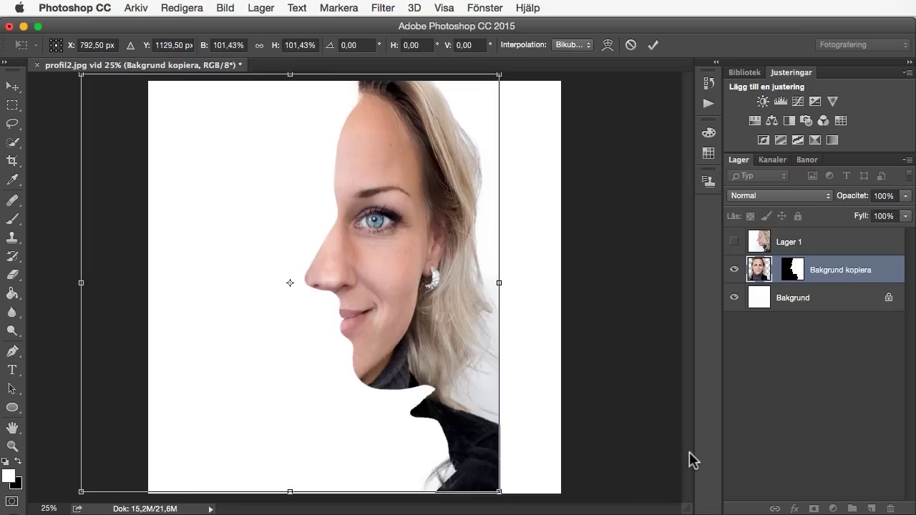
key("Left")
key("Left")
key("Left")
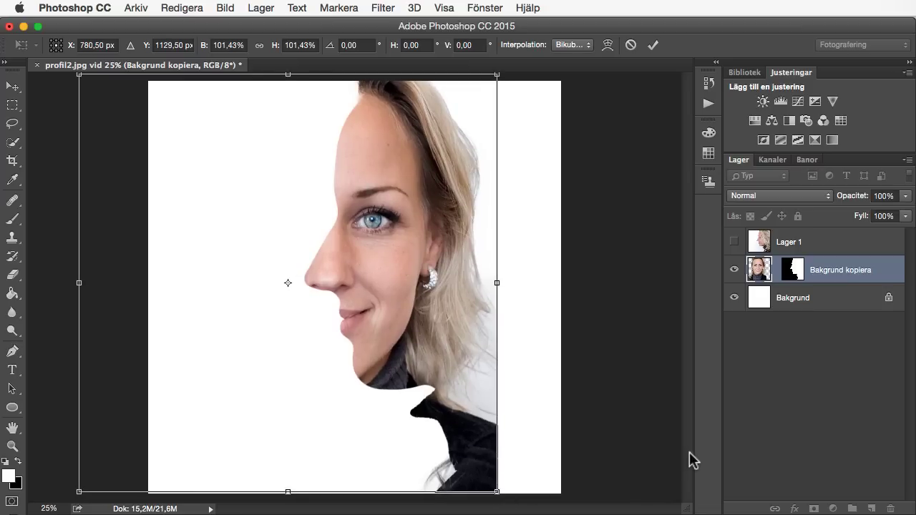
key("Left")
key("Left")
key("Left")
key("Up")
key("Up")
key("Up")
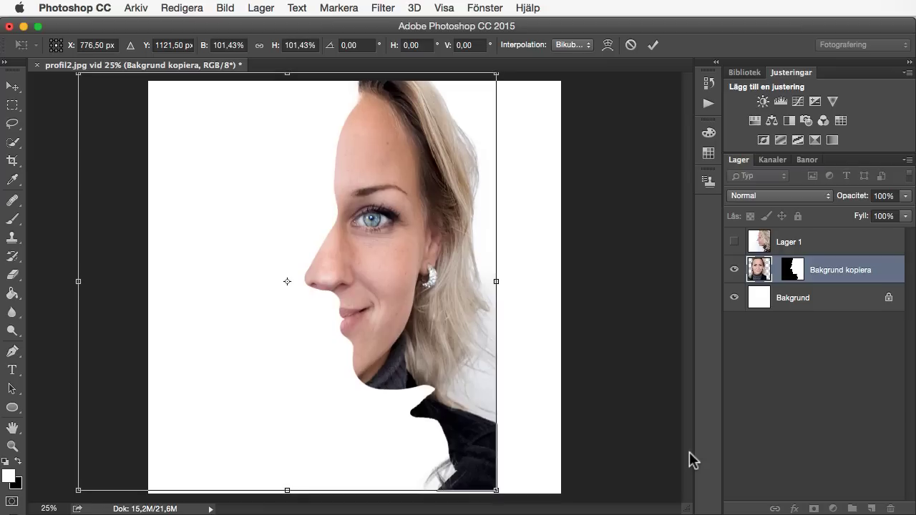
key("Up")
key("Up")
key("Up")
key("Down")
key("Down")
key("Down")
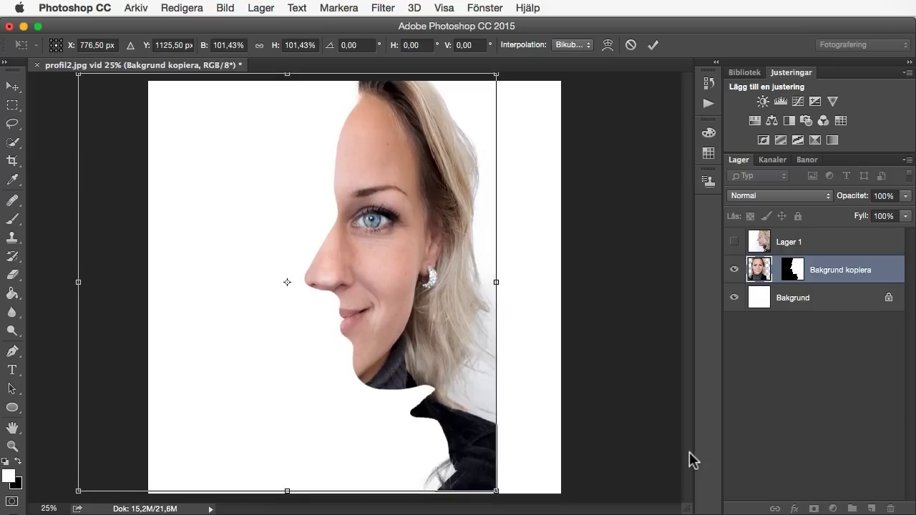
key("Left")
key("Left")
key("Left")
key("Left")
key("Left")
key("Left")
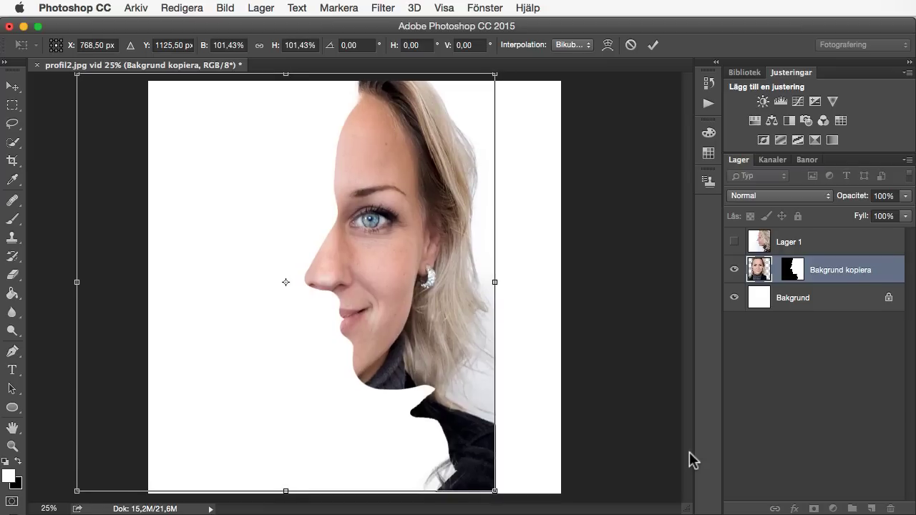
key("Down")
key("Down")
key("Down")
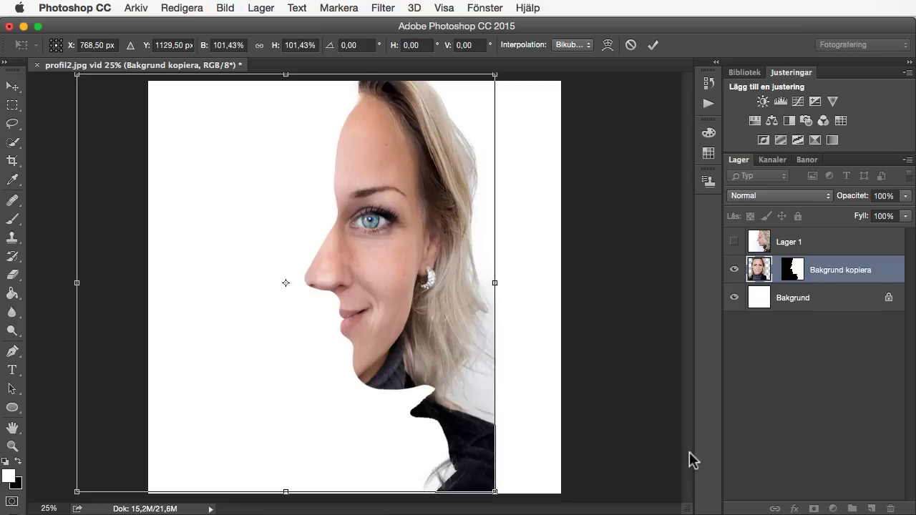
key("Return")
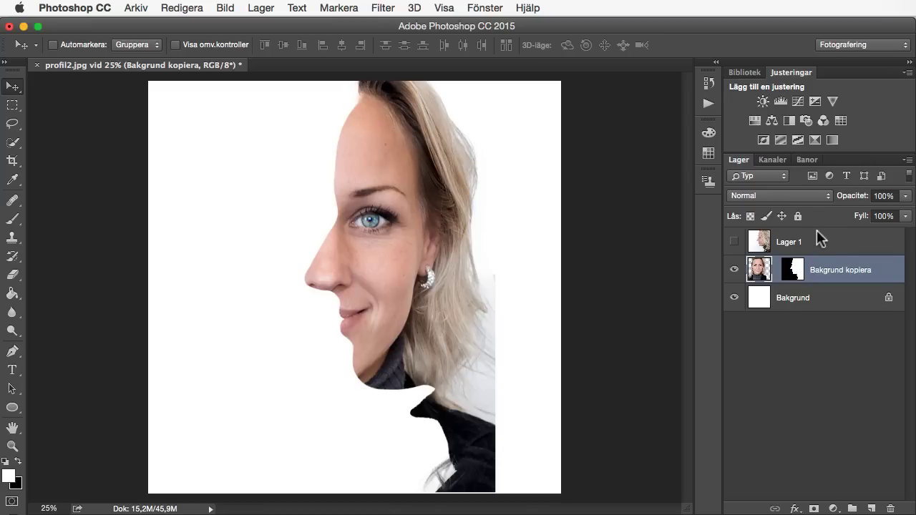
- Show Lager 1 and give it an inverted, all-black layer mask
left_click(789, 244)
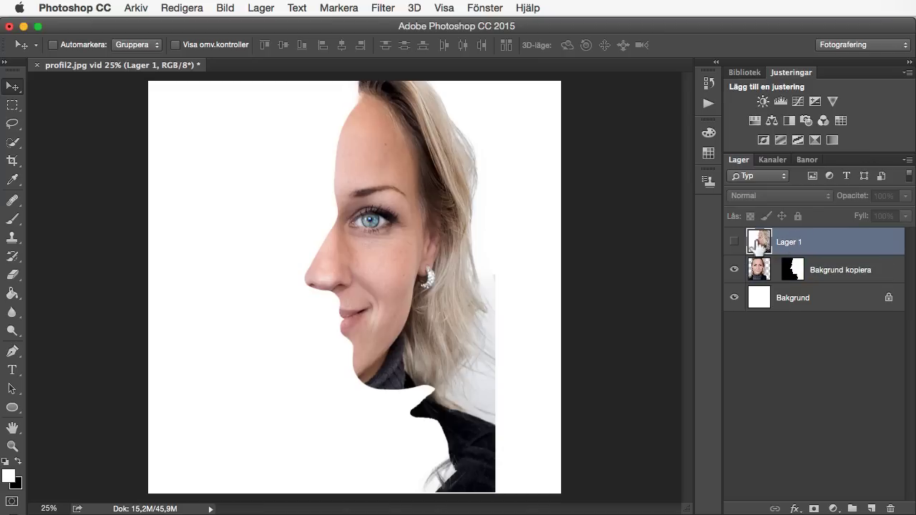
left_click(733, 242)
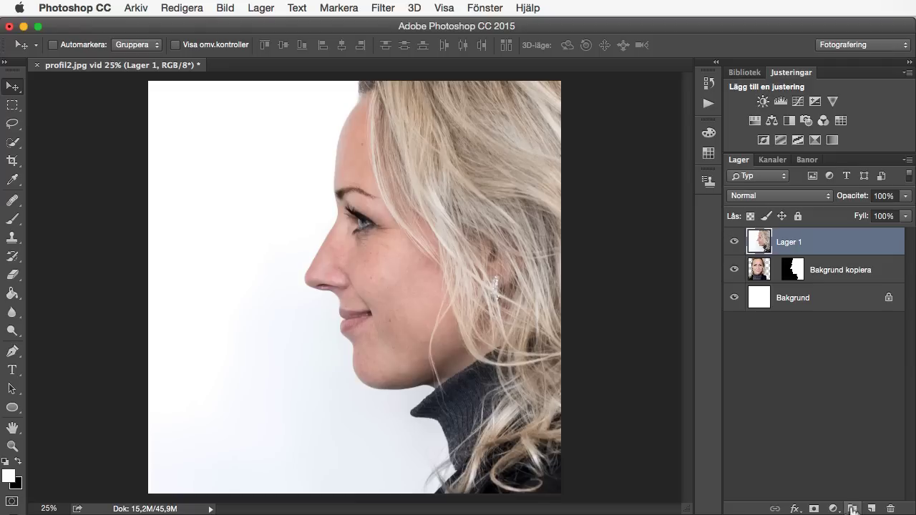
left_click(814, 509)
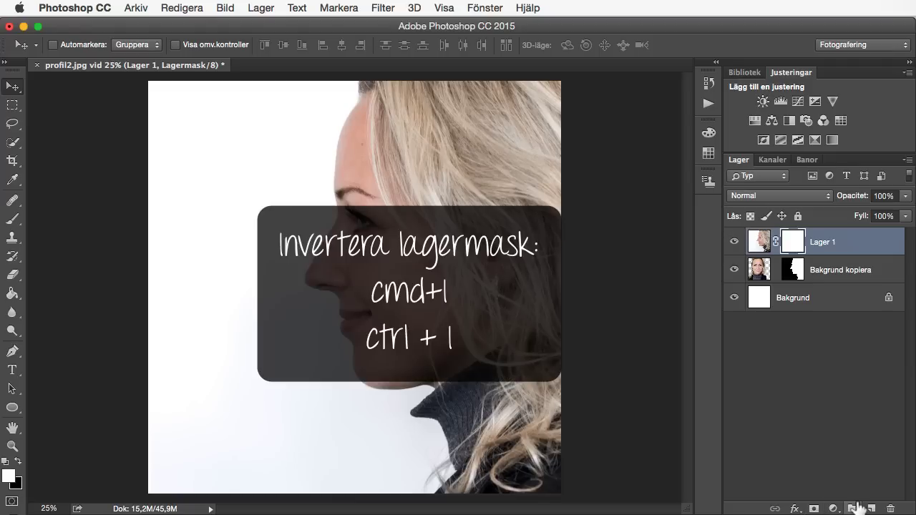
key("super+i")
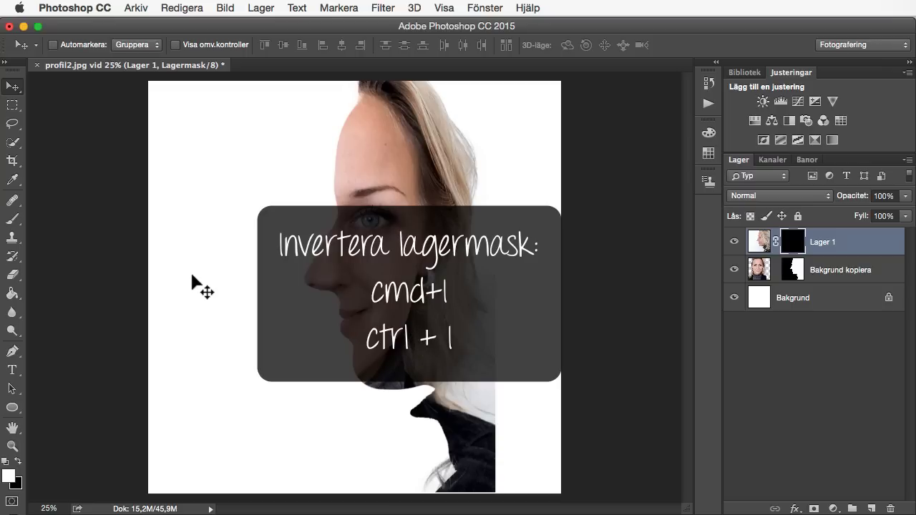
left_click(15, 221)
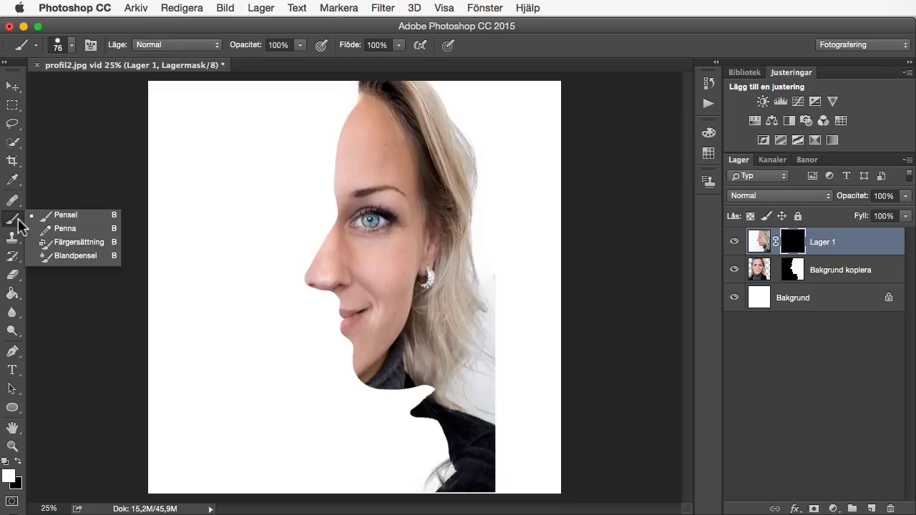
- With a soft brush (0% hardness, 79% opacity), paint white on Lager 1's mask near the nose
left_click_drag(15, 228, 64, 216)
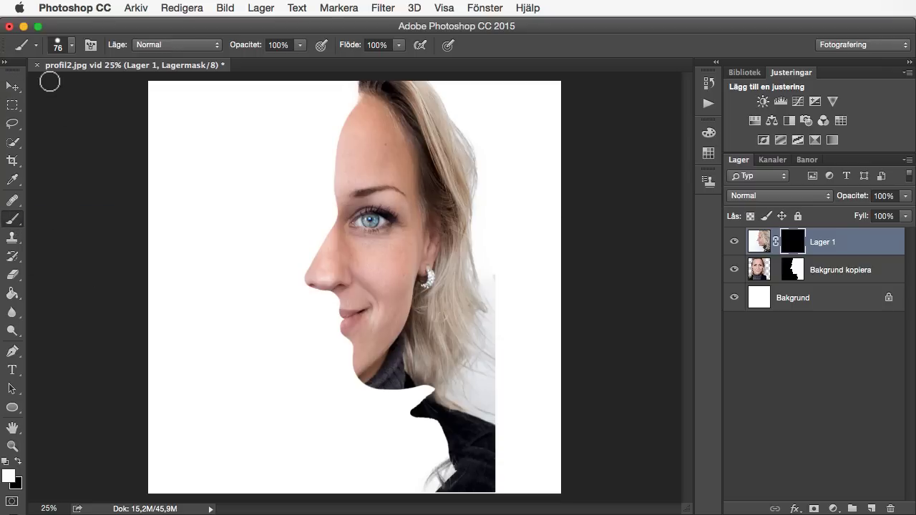
left_click(67, 43)
left_click_drag(90, 119, 74, 119)
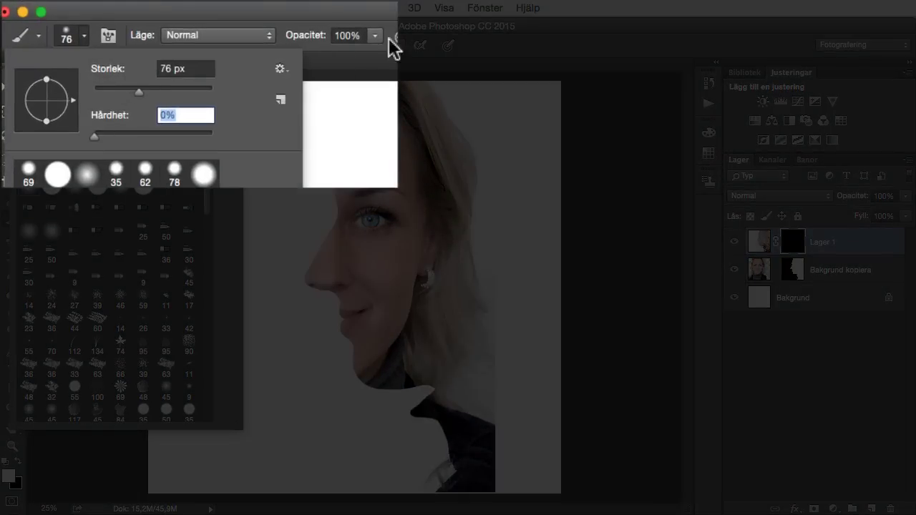
left_click(373, 36)
left_click(373, 36)
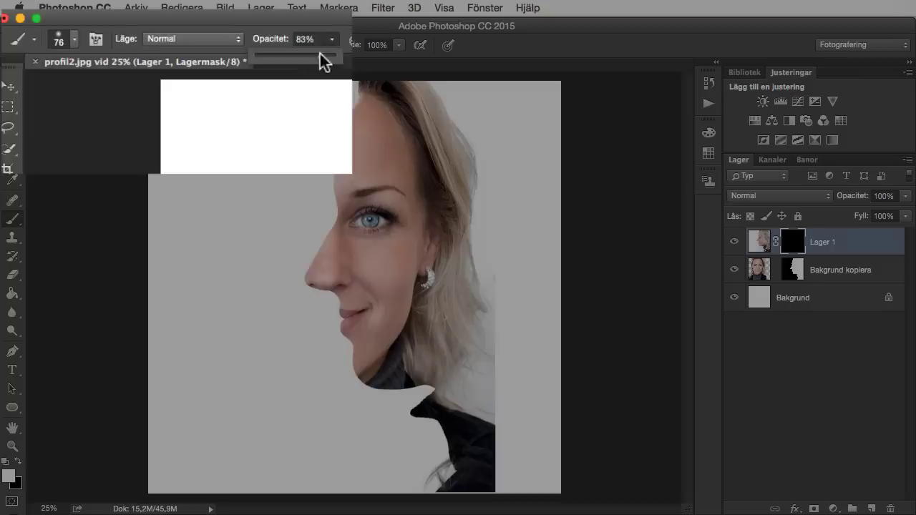
left_click_drag(362, 51, 286, 57)
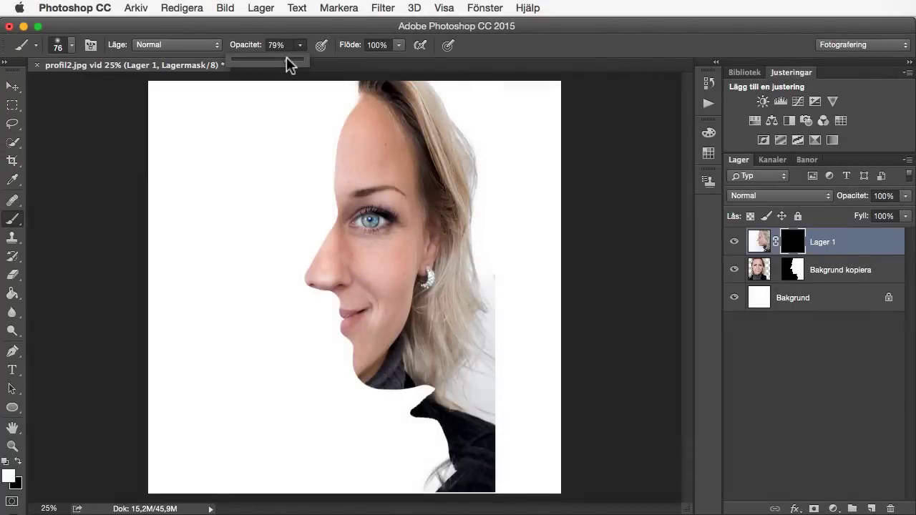
left_click(797, 244)
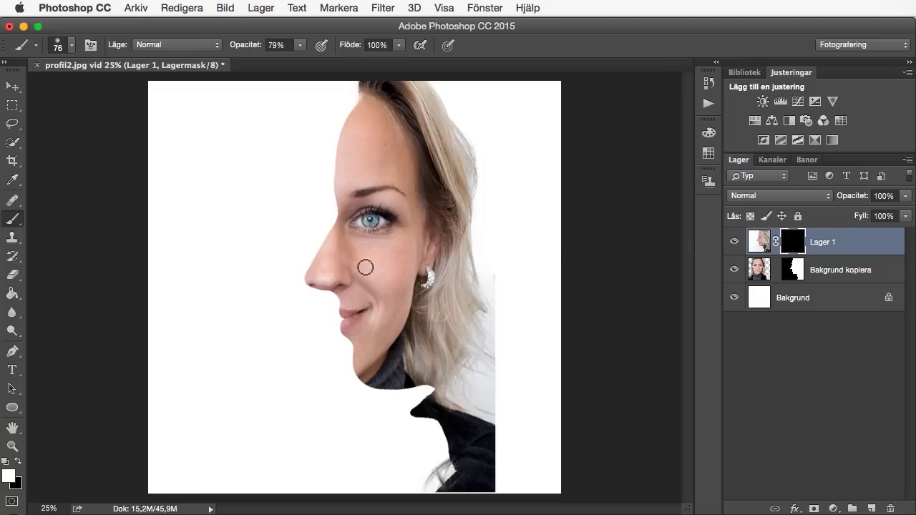
mouse_move(310, 280)
left_mouse_down()
mouse_move(324, 284)
mouse_move(307, 272)
mouse_move(344, 285)
mouse_move(333, 268)
mouse_move(351, 265)
left_mouse_up()
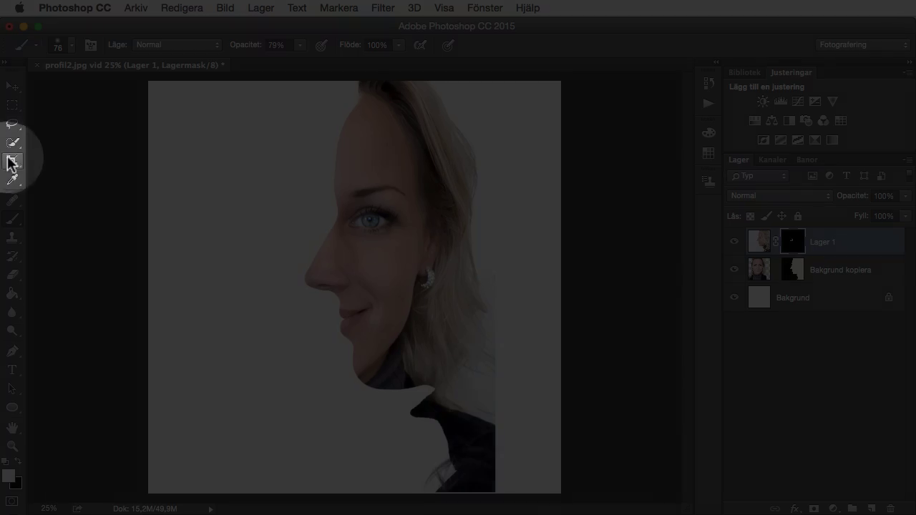
- Crop the composite to a 1:1 square, trimming the empty margins around the face
left_click(12, 161)
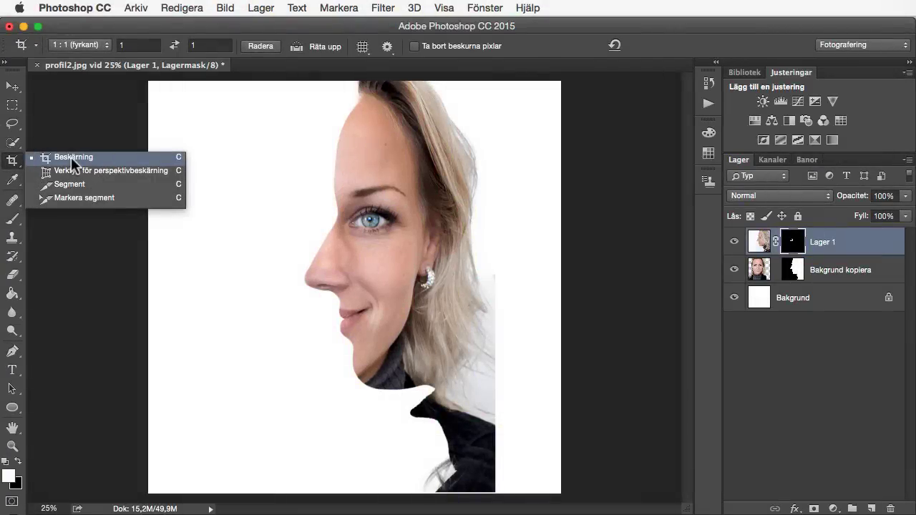
left_click(71, 157)
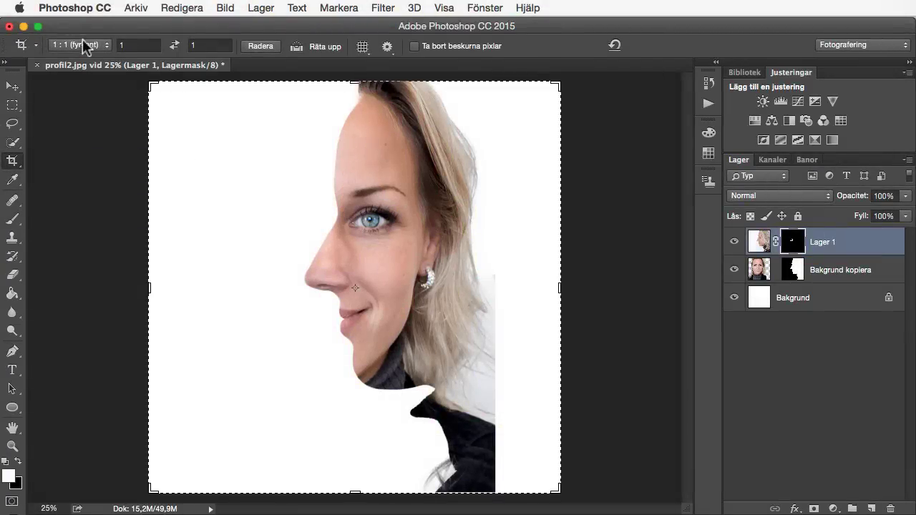
left_click(83, 44)
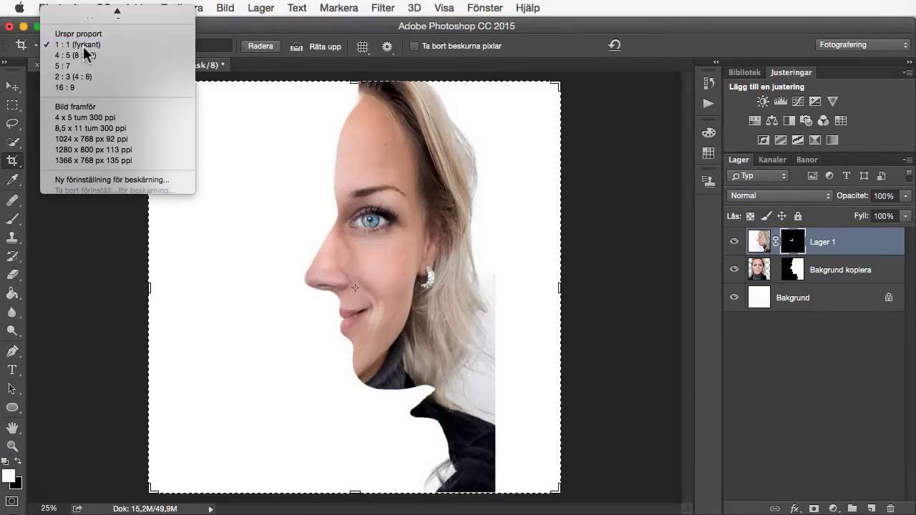
left_click(83, 46)
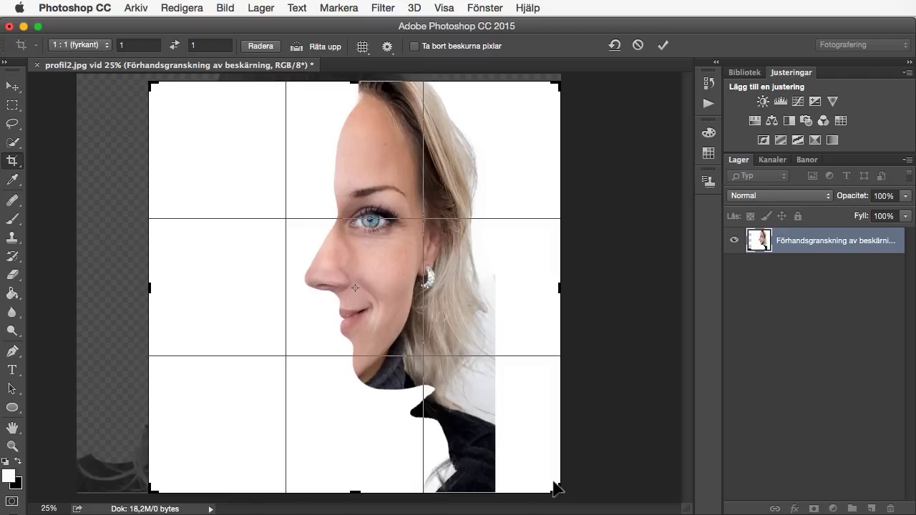
left_click_drag(556, 487, 528, 449)
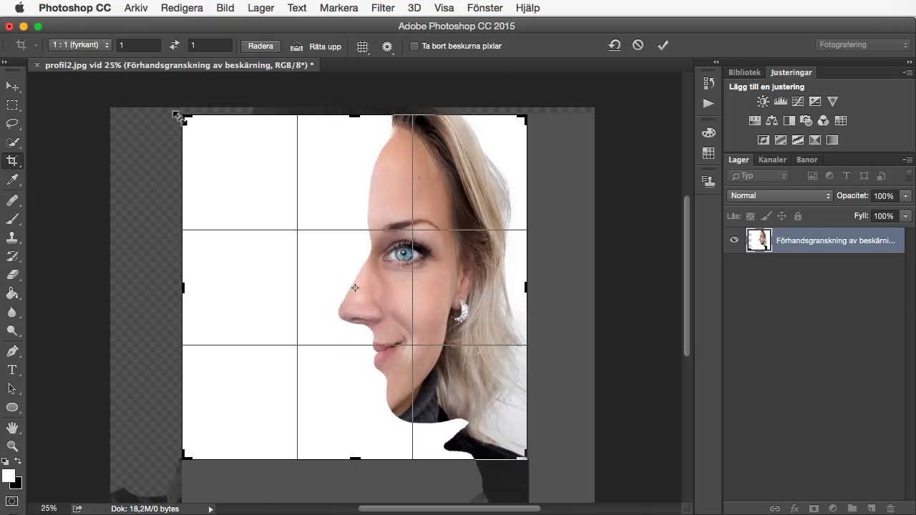
left_click_drag(183, 116, 187, 138)
left_click_drag(353, 181, 367, 178)
key("Return")
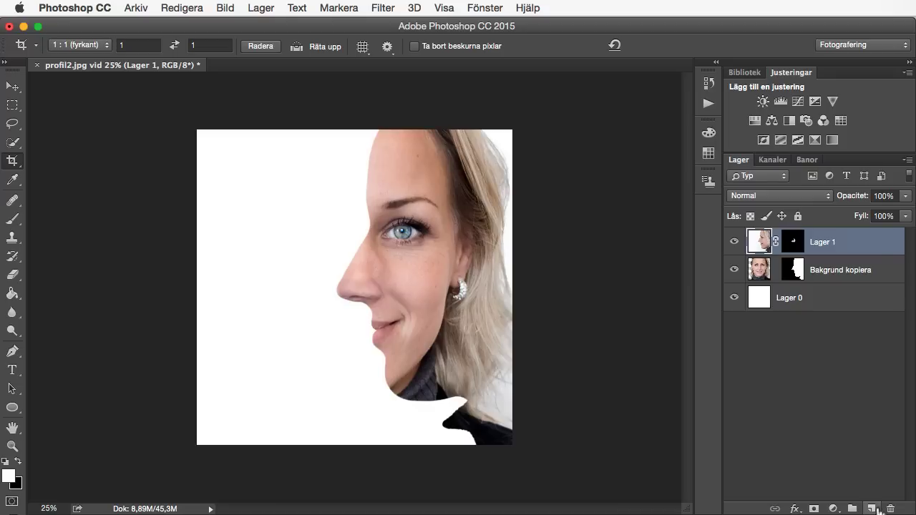
- Add a new layer Lager 2 and set up a Brush with 100% hardness
left_click(871, 509)
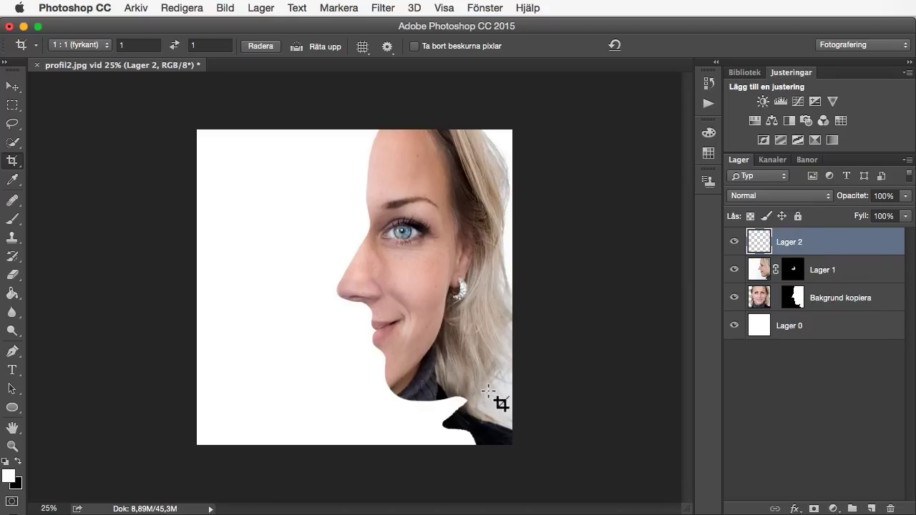
left_click(13, 221)
right_click(13, 221)
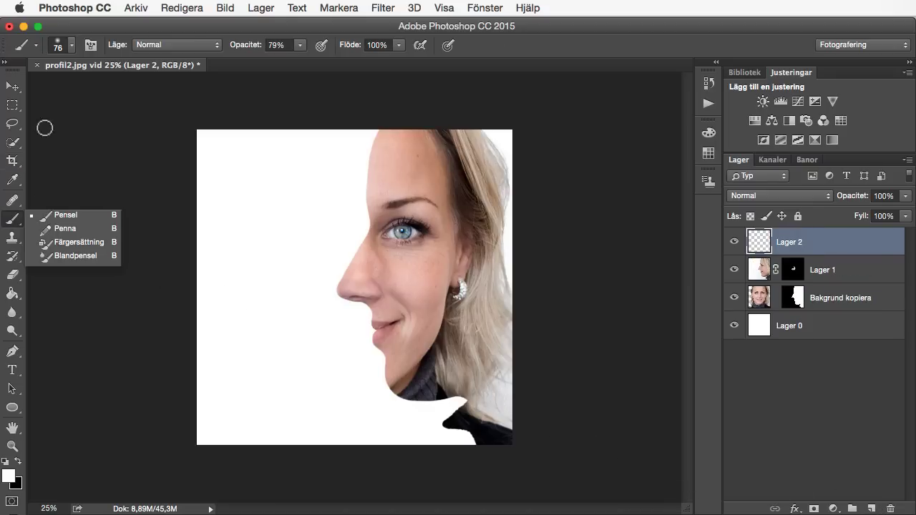
left_click(72, 44)
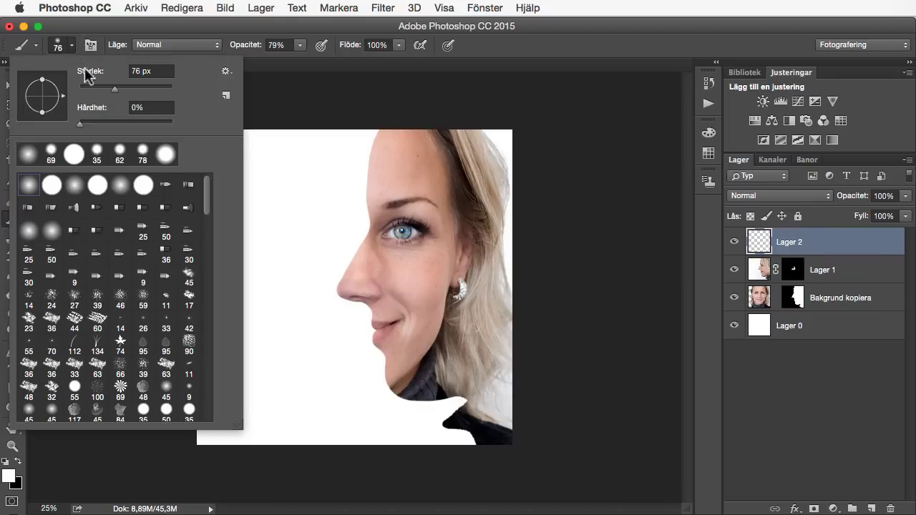
left_click_drag(83, 124, 171, 124)
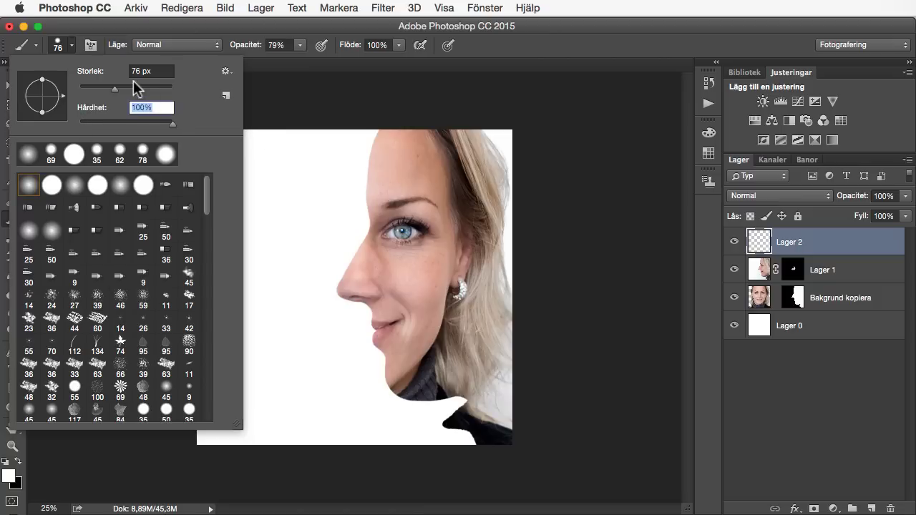
- Set brush opacity to 100% and paint white over the dark sweater at bottom right
left_click(272, 45)
left_click(300, 44)
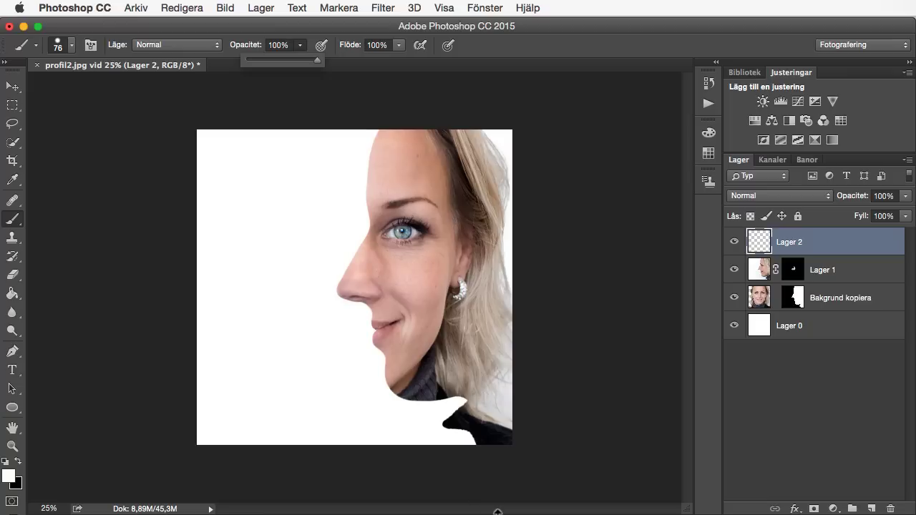
left_click(461, 405)
mouse_move(458, 403)
left_mouse_down()
mouse_move(512, 434)
mouse_move(485, 430)
mouse_move(458, 405)
mouse_move(494, 434)
mouse_move(462, 420)
mouse_move(474, 437)
left_mouse_up()
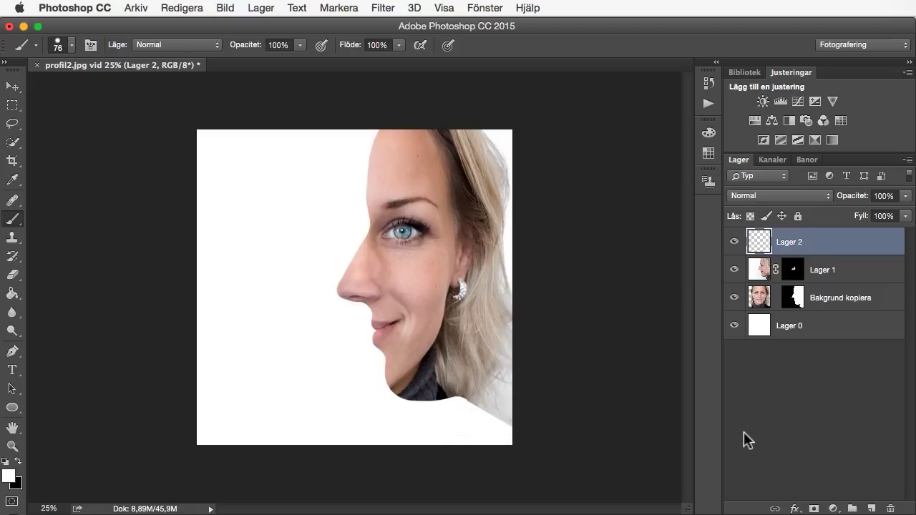